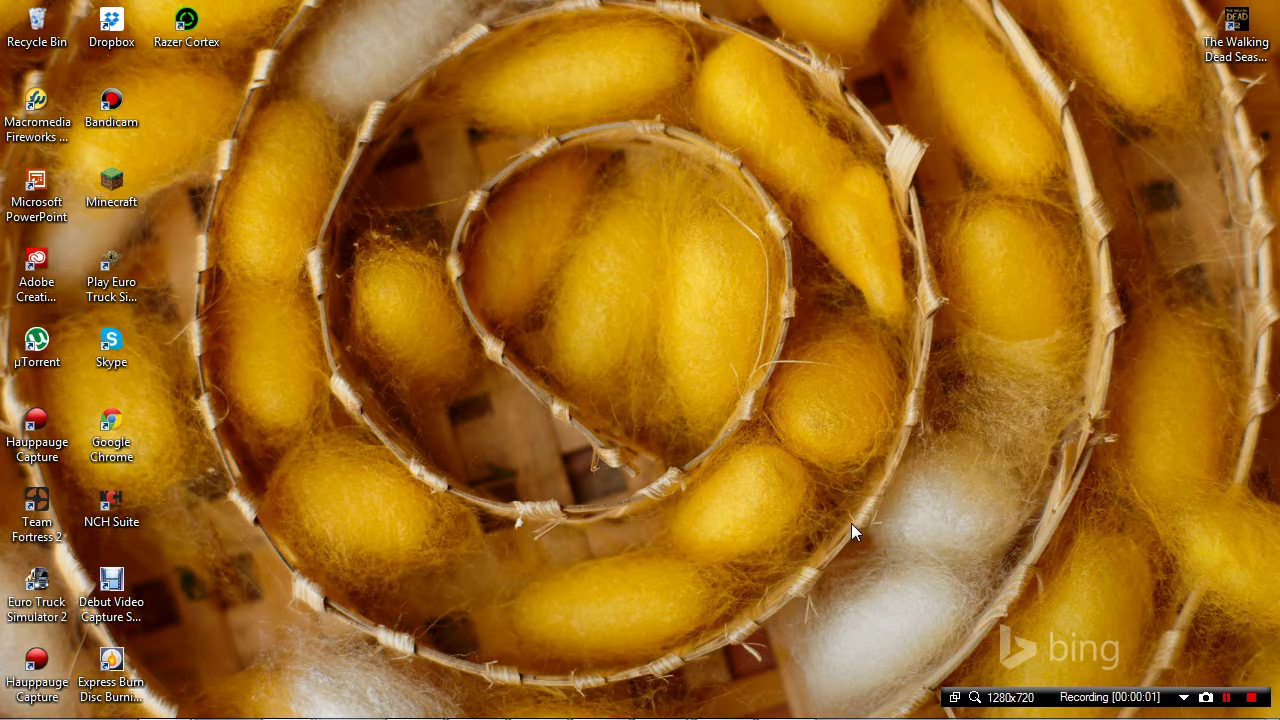
# - Bring up the taskbar and launch Google Chrome on the Google homepage
pyautogui.moveTo(384, 482); pyautogui.dragTo(848, 112)
pyautogui.moveTo(1133, 106); pyautogui.dragTo(724, 140)
# - Search Google for 'razer cortex' using the autocomplete suggestion
pyautogui.click(415, 698)
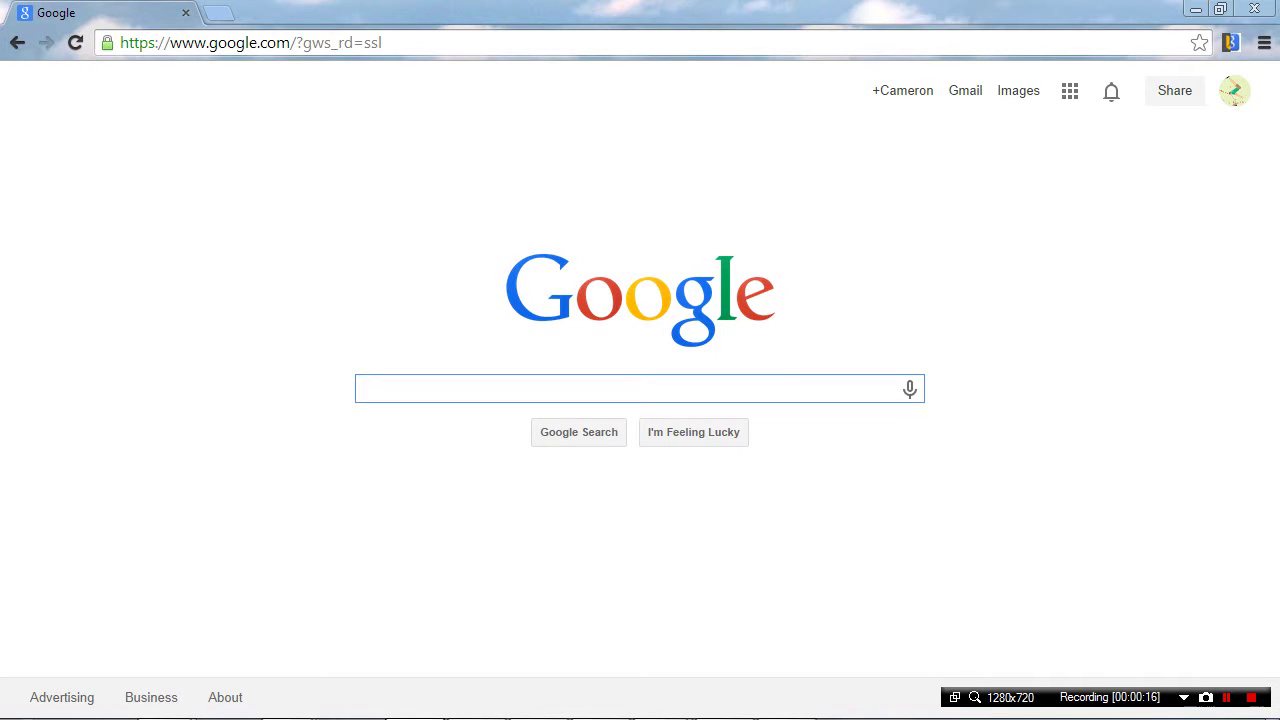
pyautogui.write('razer ')
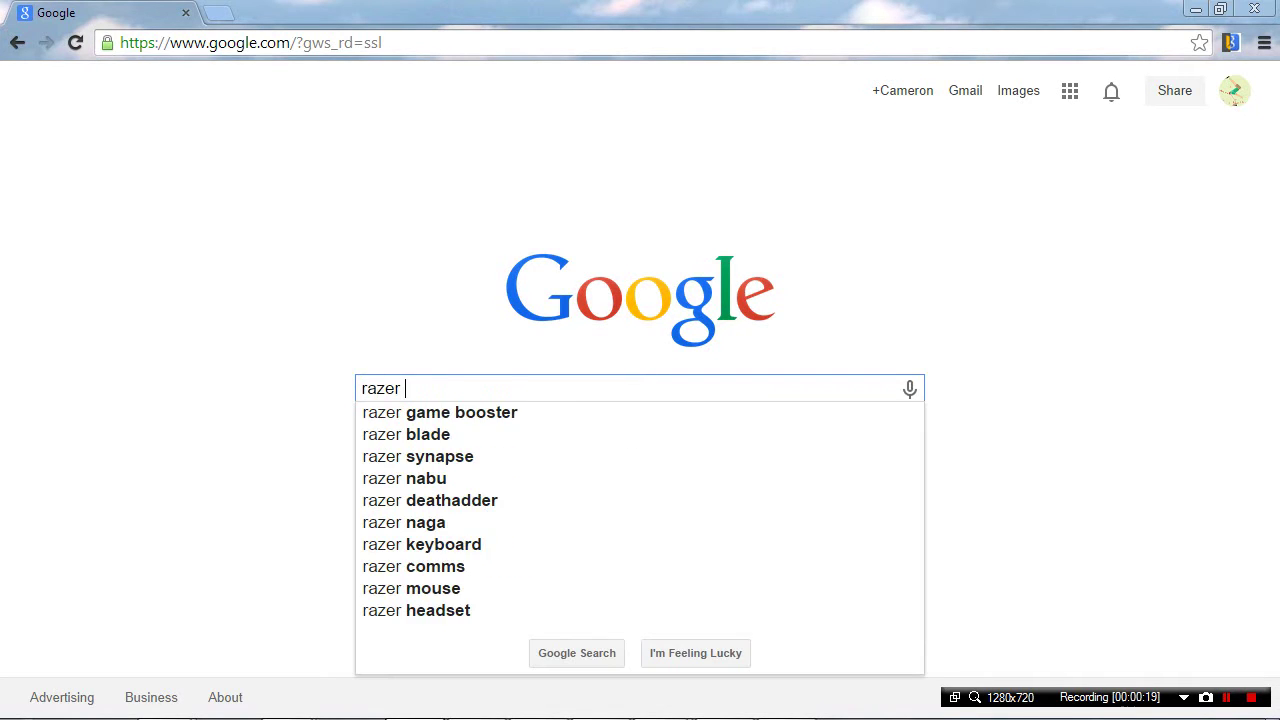
pyautogui.write('cor')
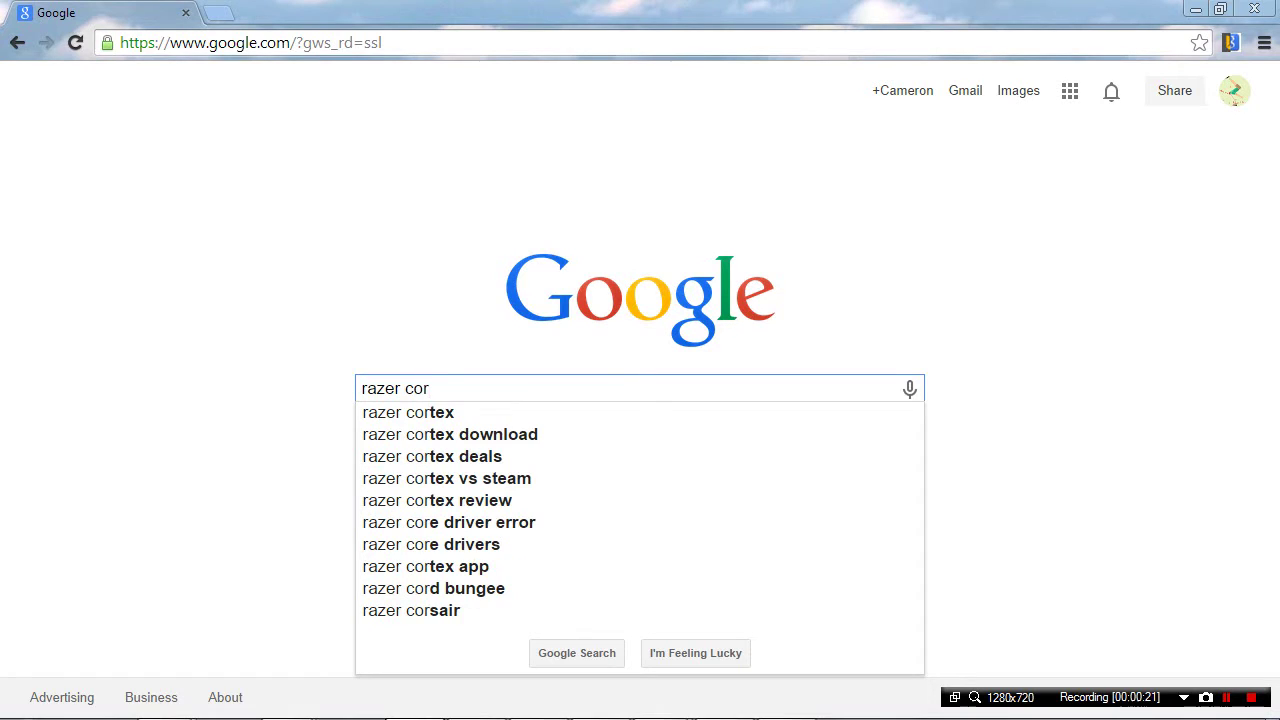
pyautogui.press('Down')
pyautogui.press('Return')
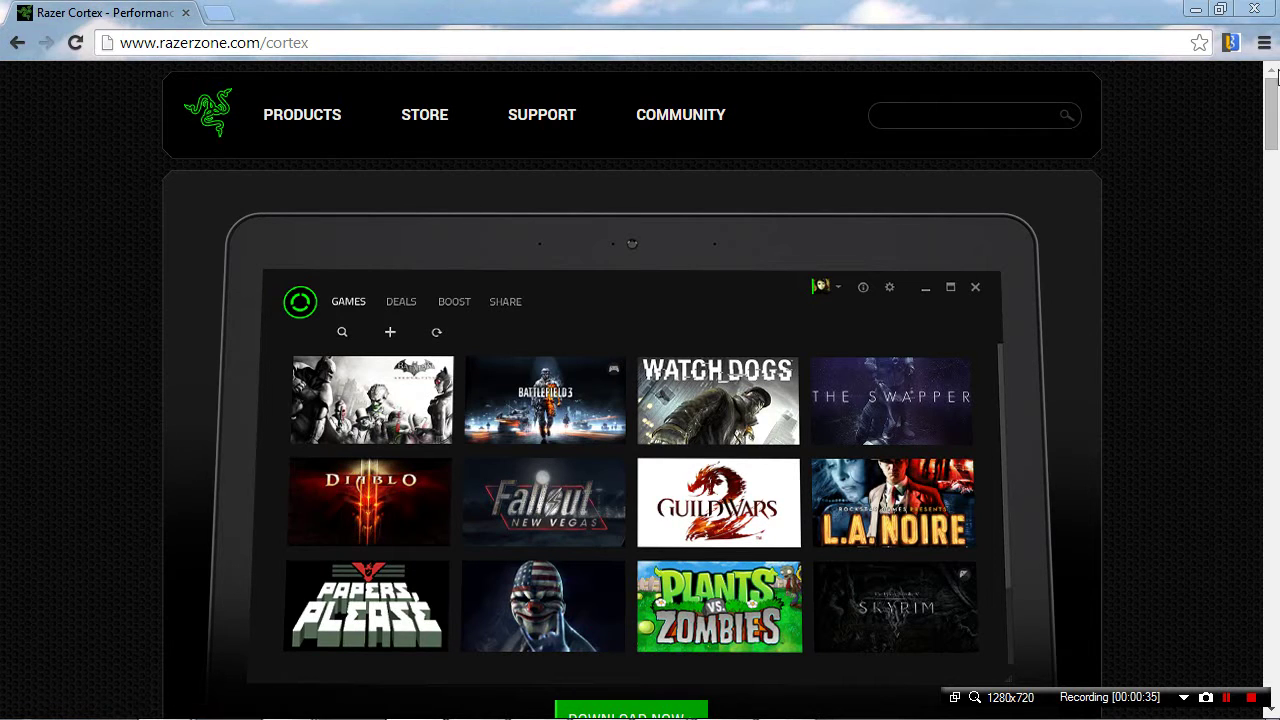
pyautogui.moveTo(1276, 110); pyautogui.dragTo(1245, 94)
pyautogui.moveTo(1268, 136); pyautogui.dragTo(1275, 150)
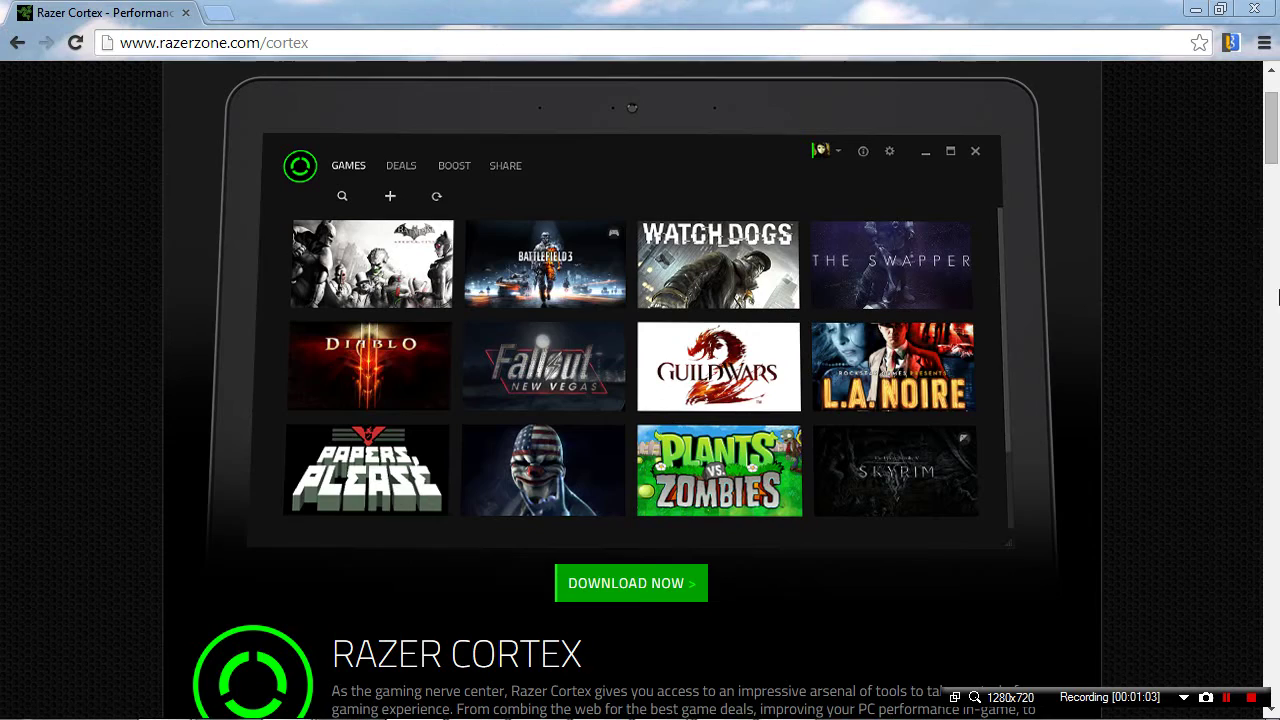
pyautogui.moveTo(1268, 150); pyautogui.dragTo(1262, 108)
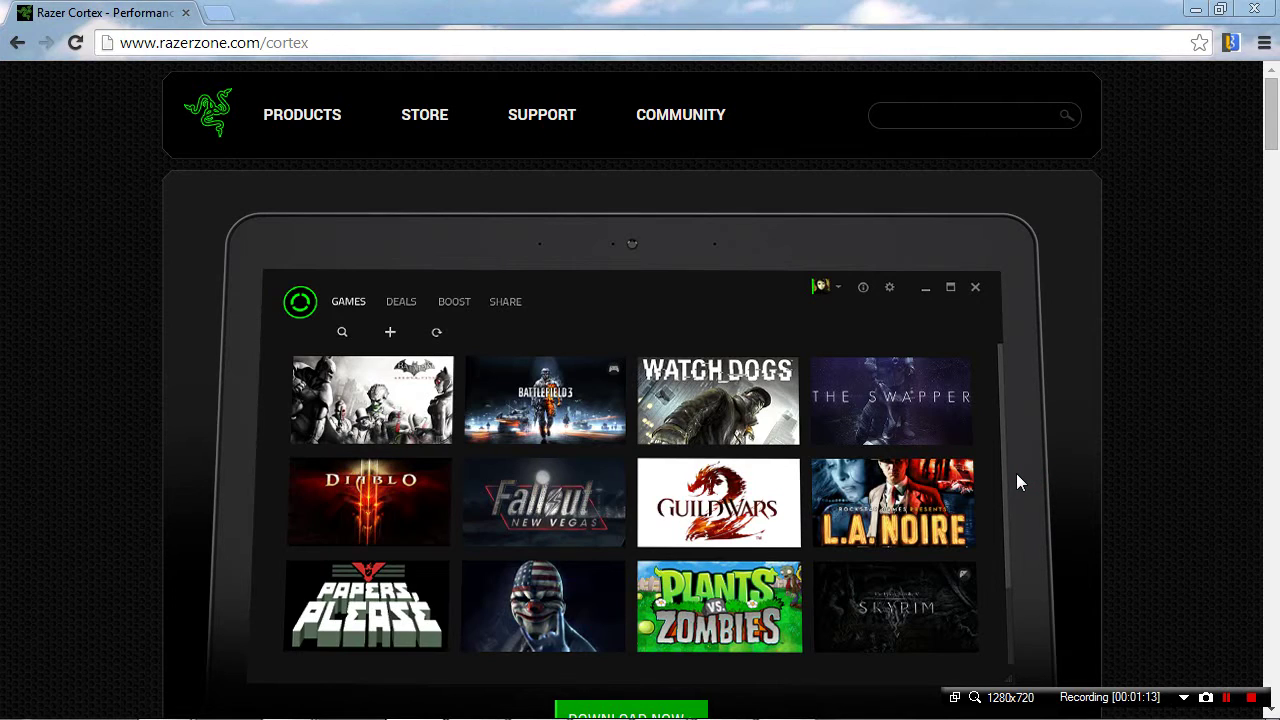
pyautogui.moveTo(1272, 130)
pyautogui.mouseDown()
pyautogui.moveTo(1273, 233)
pyautogui.moveTo(1269, 129)
pyautogui.mouseUp()
pyautogui.scroll(-2, 825, 400)
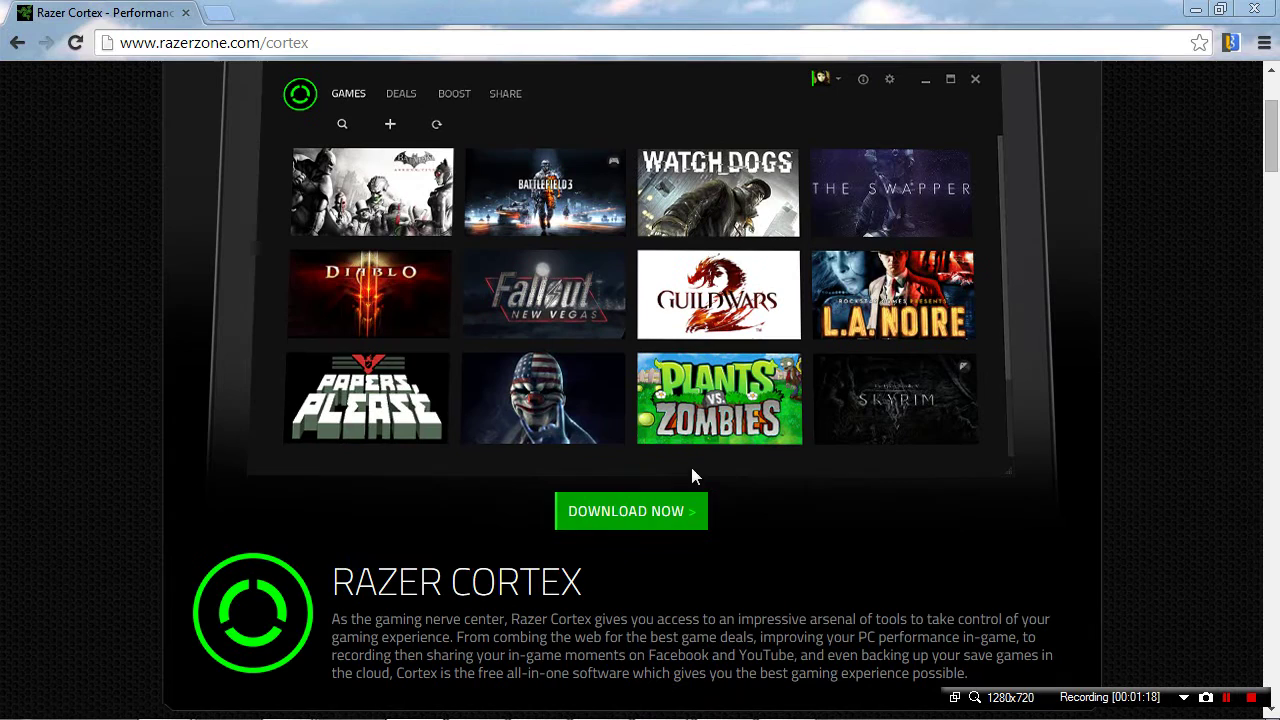
pyautogui.scroll(2, 798, 263)
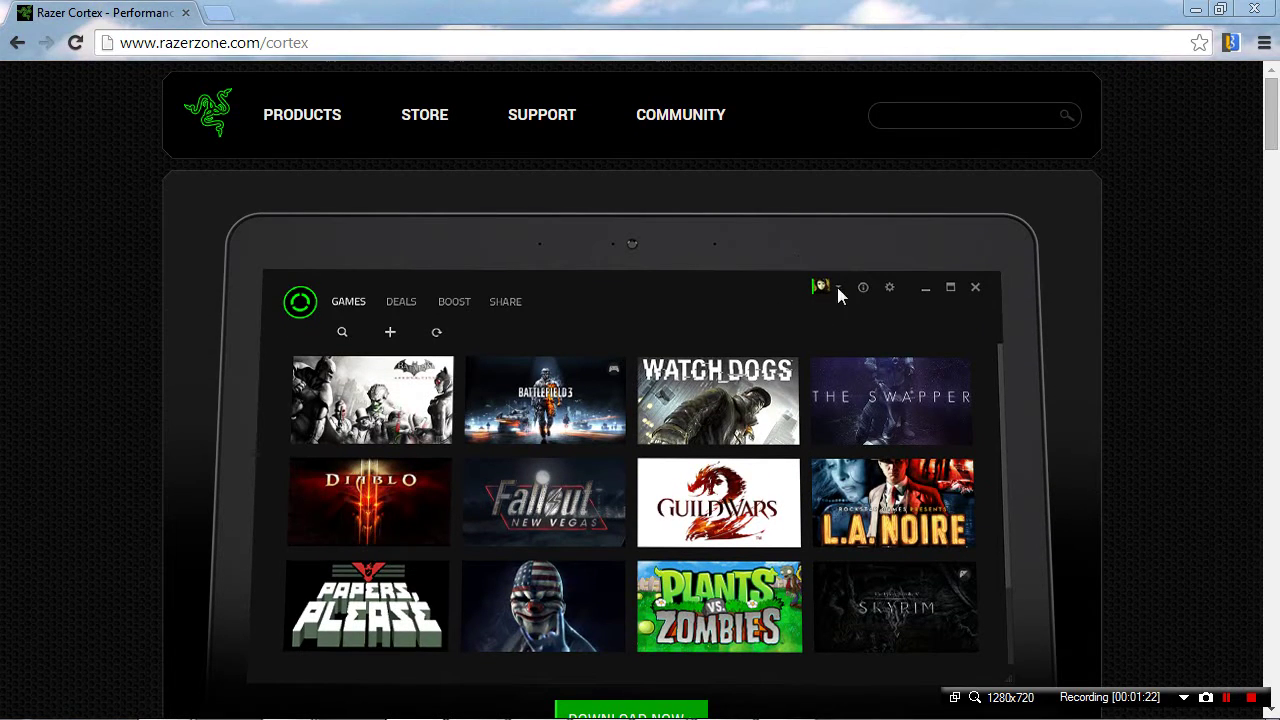
pyautogui.moveTo(1271, 146); pyautogui.dragTo(1243, 160)
pyautogui.scroll(-1, 453, 600)
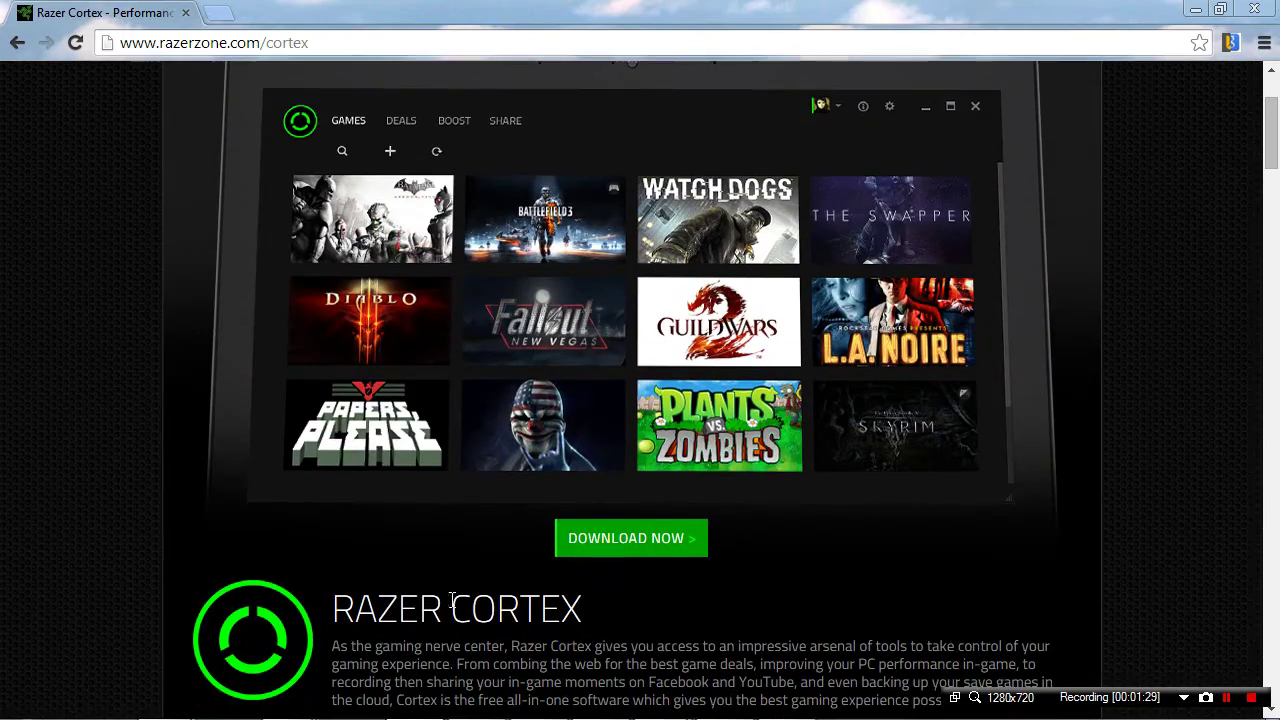
# - Minimise the browser and deselect The Walking Dead icon on the desktop
pyautogui.click(1195, 9)
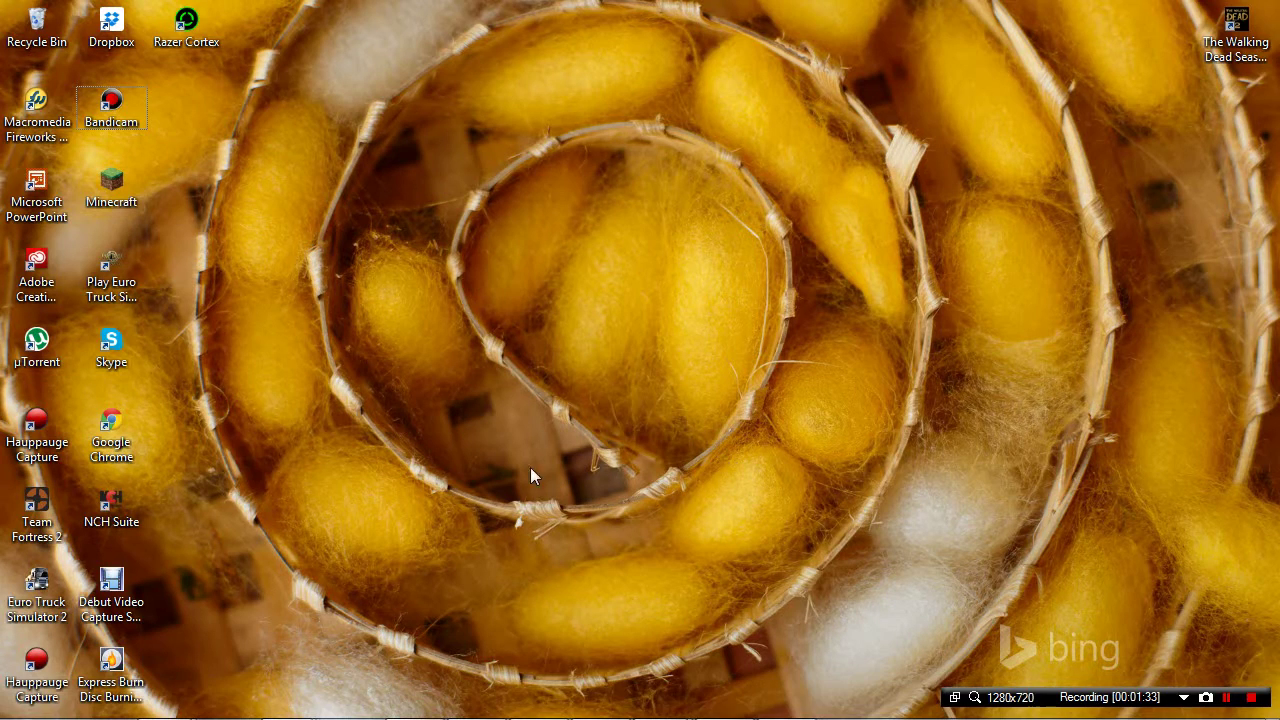
pyautogui.moveTo(318, 422); pyautogui.dragTo(205, 395)
pyautogui.moveTo(175, 210); pyautogui.dragTo(414, 188)
pyautogui.moveTo(934, 274); pyautogui.dragTo(433, 462)
pyautogui.moveTo(1194, 129); pyautogui.dragTo(1270, 5)
pyautogui.click(557, 505)
# - Open Computer from the Start menu, minimise it, and select the Razer Cortex shortcut
pyautogui.press('super')
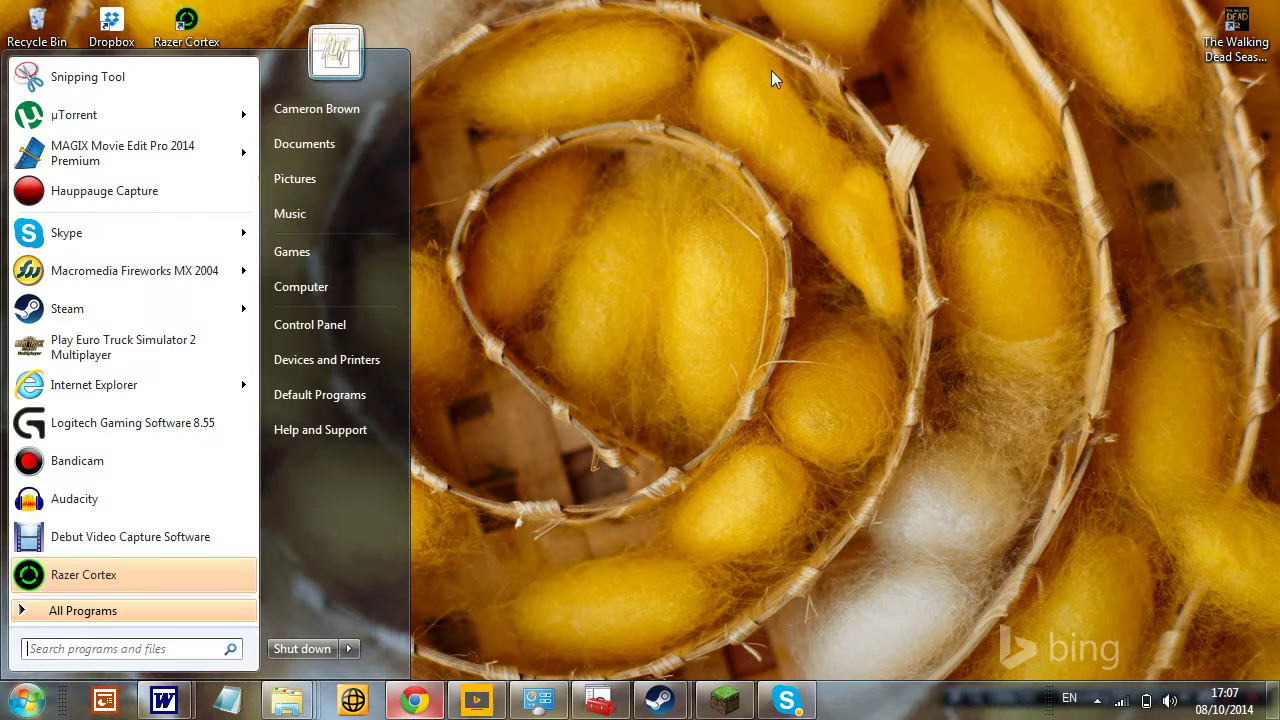
pyautogui.click(316, 290)
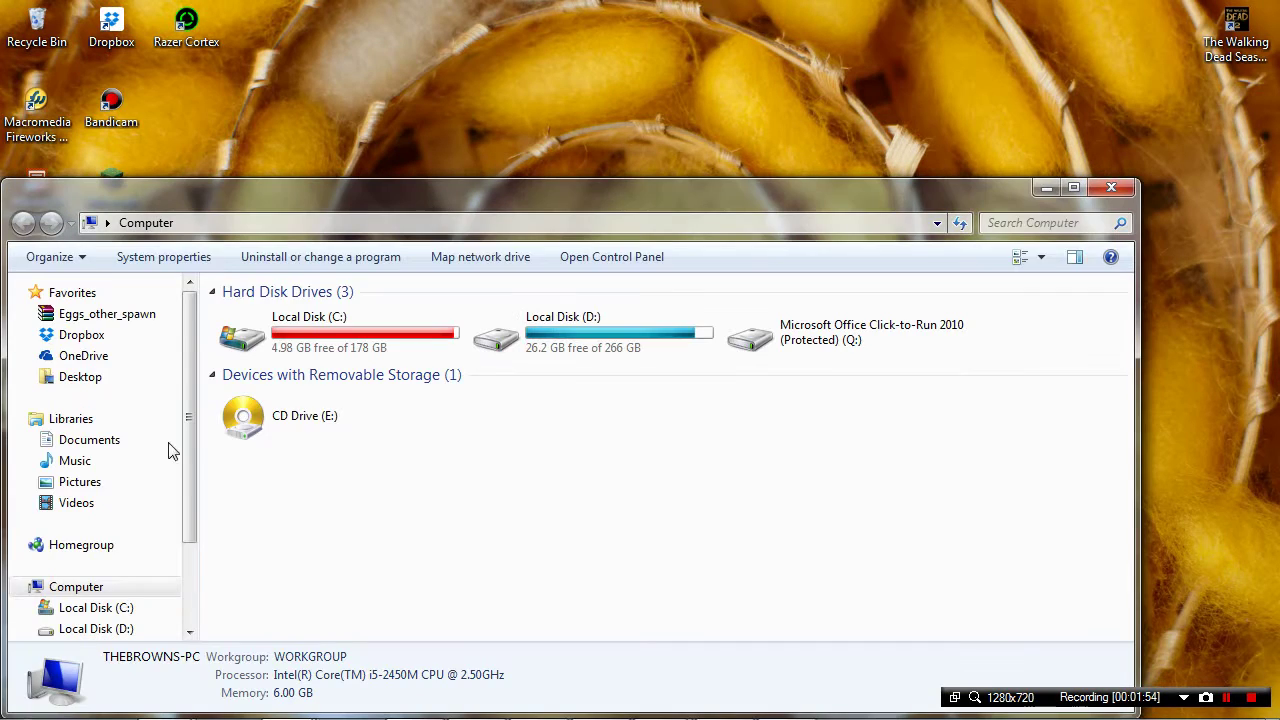
pyautogui.click(1041, 195)
pyautogui.moveTo(572, 364); pyautogui.dragTo(330, 548)
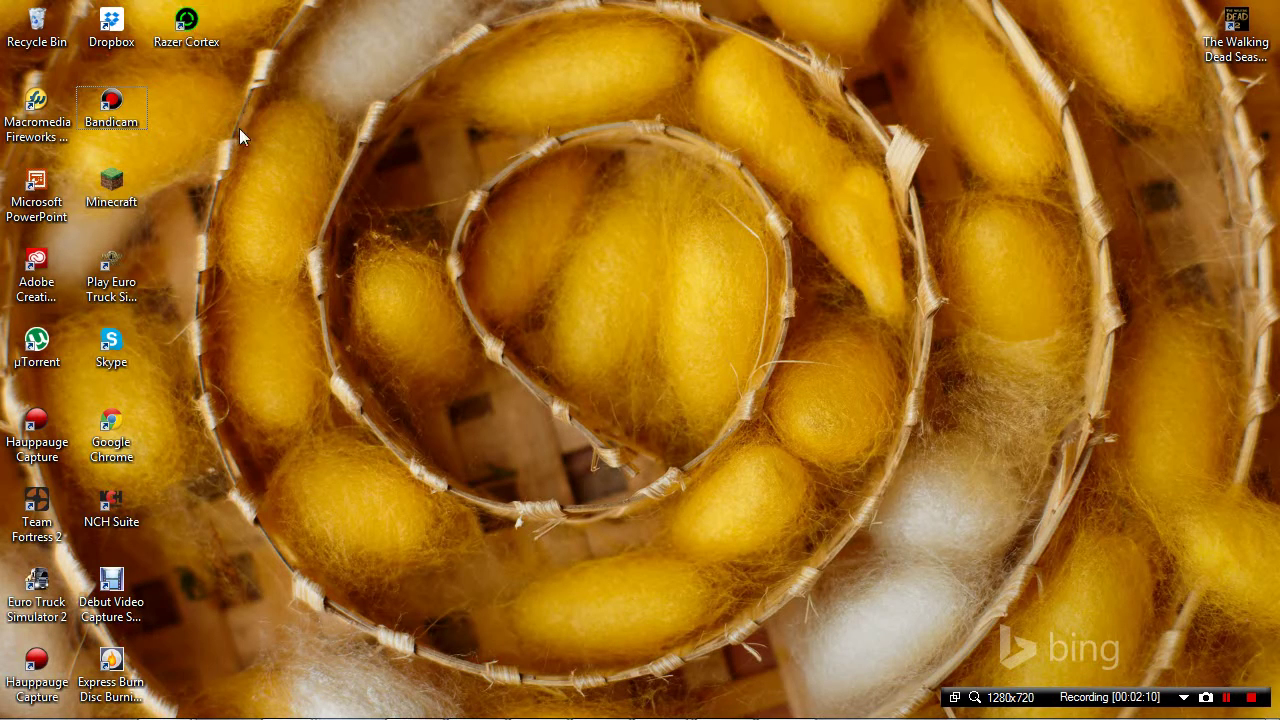
pyautogui.moveTo(240, 138); pyautogui.dragTo(185, 89)
pyautogui.moveTo(236, 174)
pyautogui.mouseDown()
pyautogui.moveTo(157, 2)
pyautogui.moveTo(236, 170)
pyautogui.mouseUp()
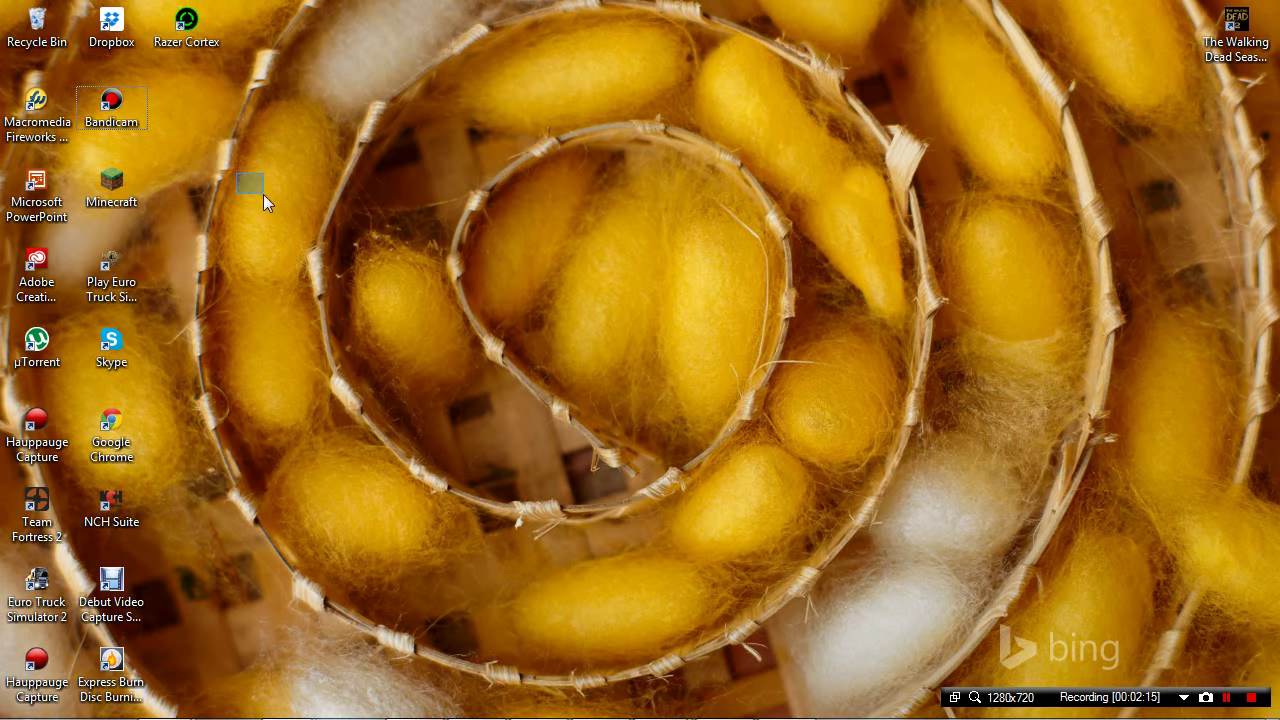
pyautogui.moveTo(242, 216); pyautogui.dragTo(170, 230)
pyautogui.click(195, 17)
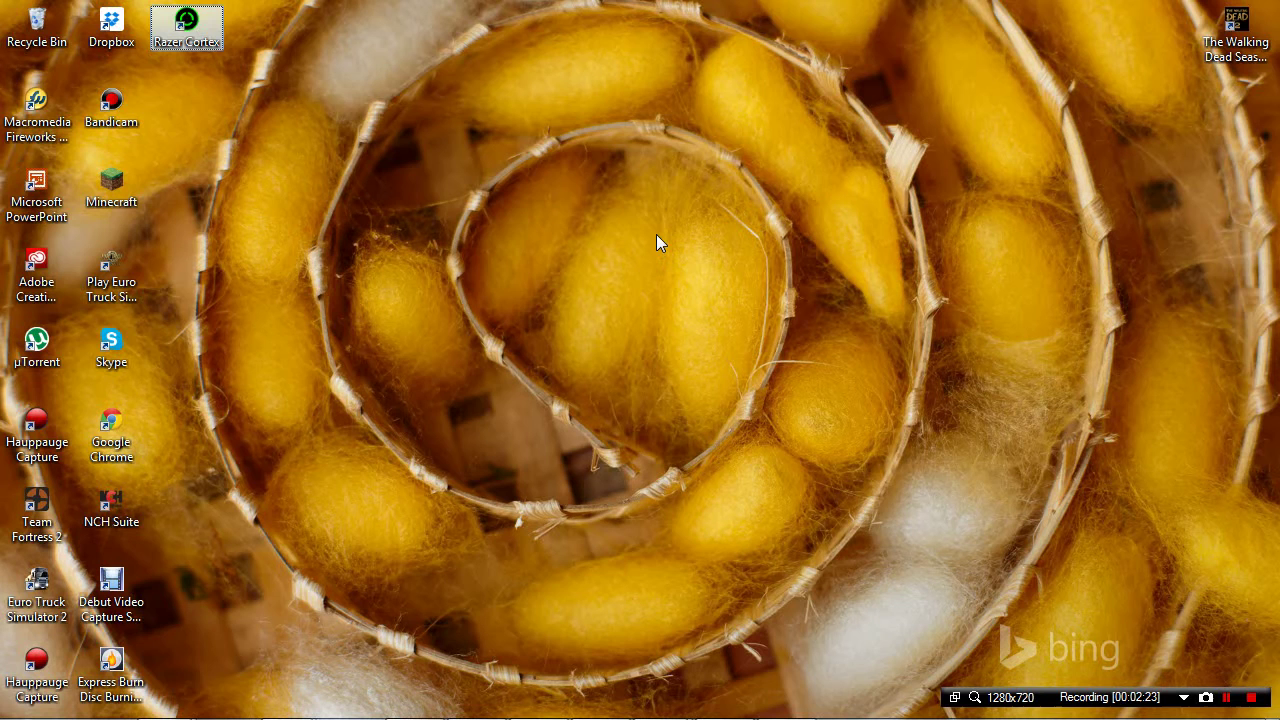
# - Launch Razer Cortex from the desktop shortcut and scroll through its Games library tiles
pyautogui.doubleClick(202, 8)
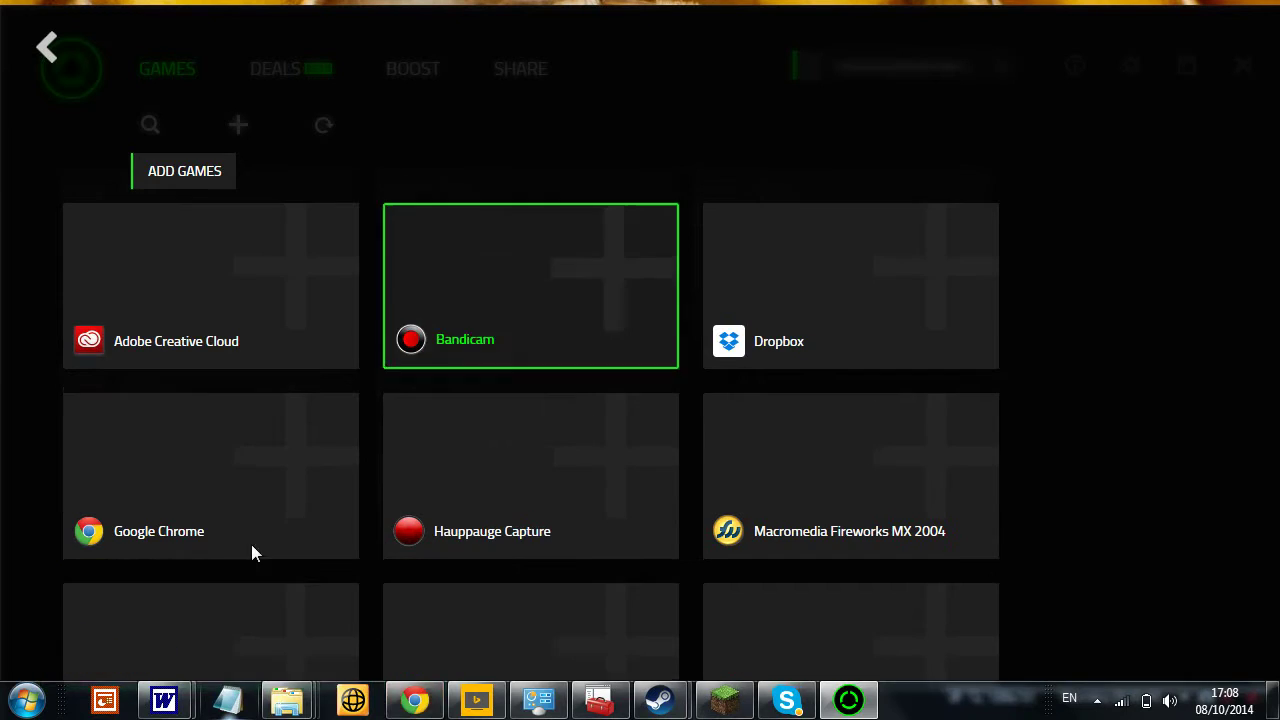
pyautogui.scroll(-1, 300, 600)
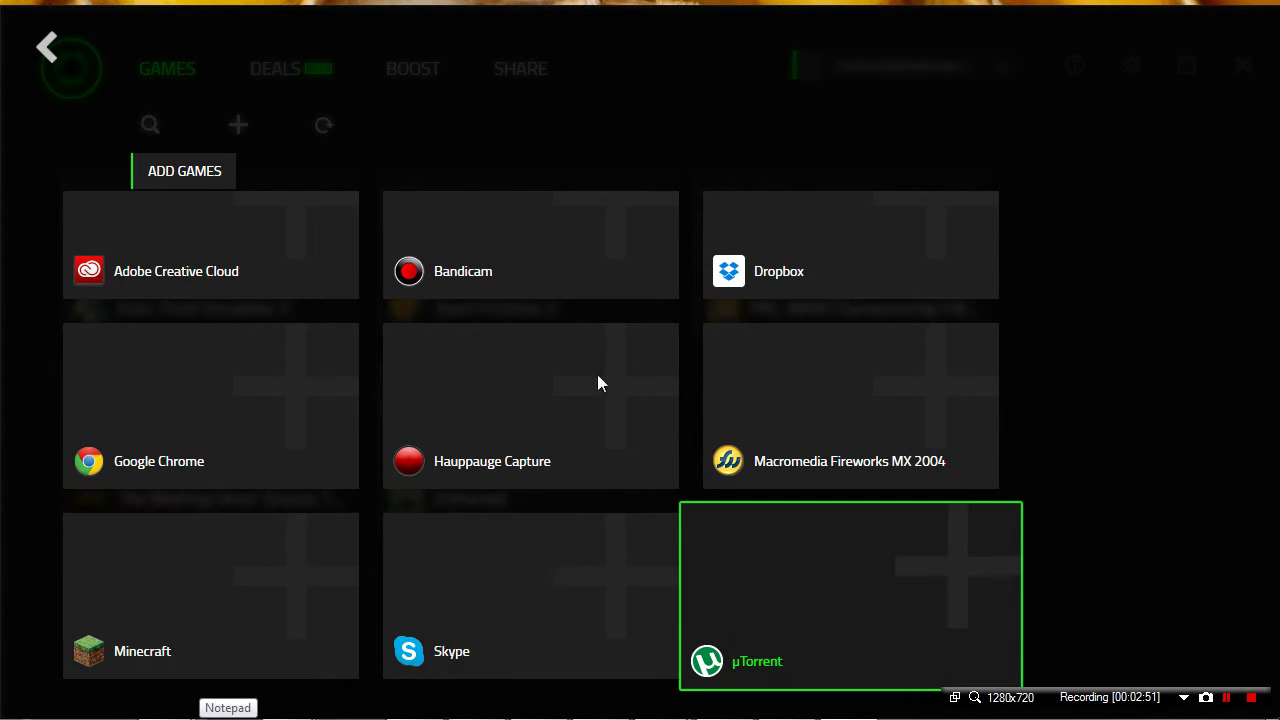
pyautogui.scroll(1, 597, 374)
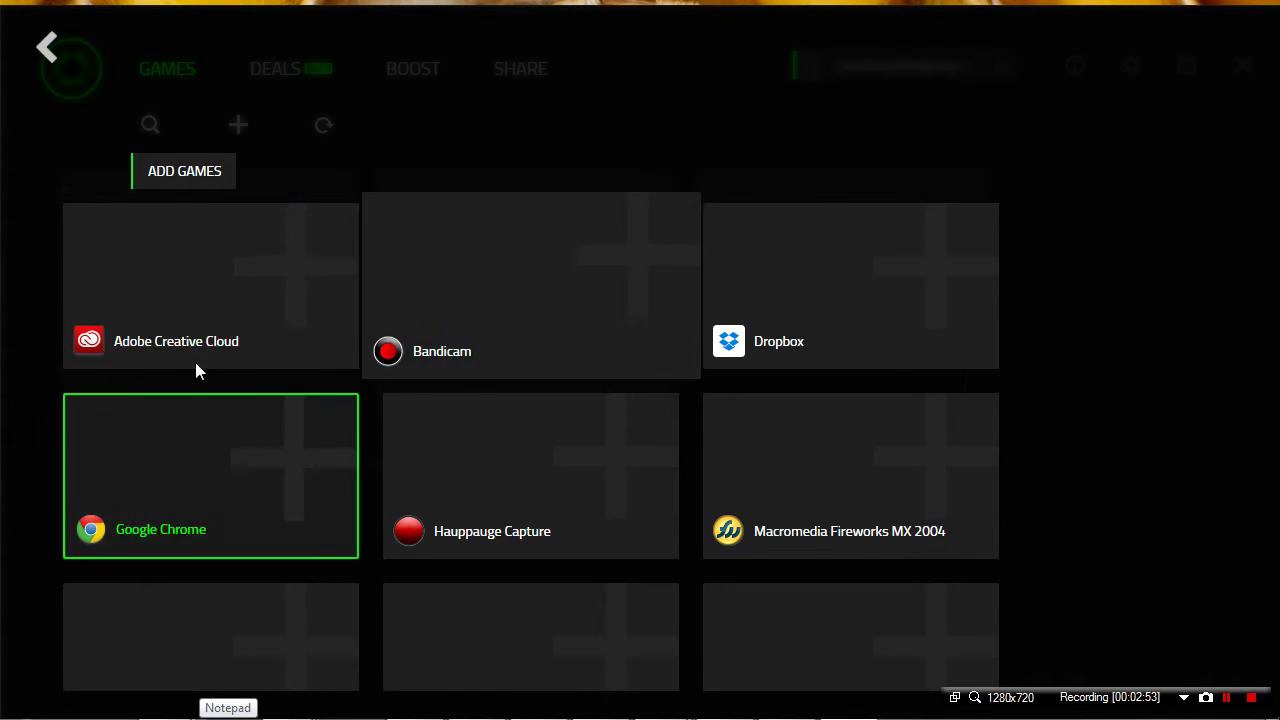
# - Start adding a game by file and browse to C:\Program Files (x86)
pyautogui.click(153, 172)
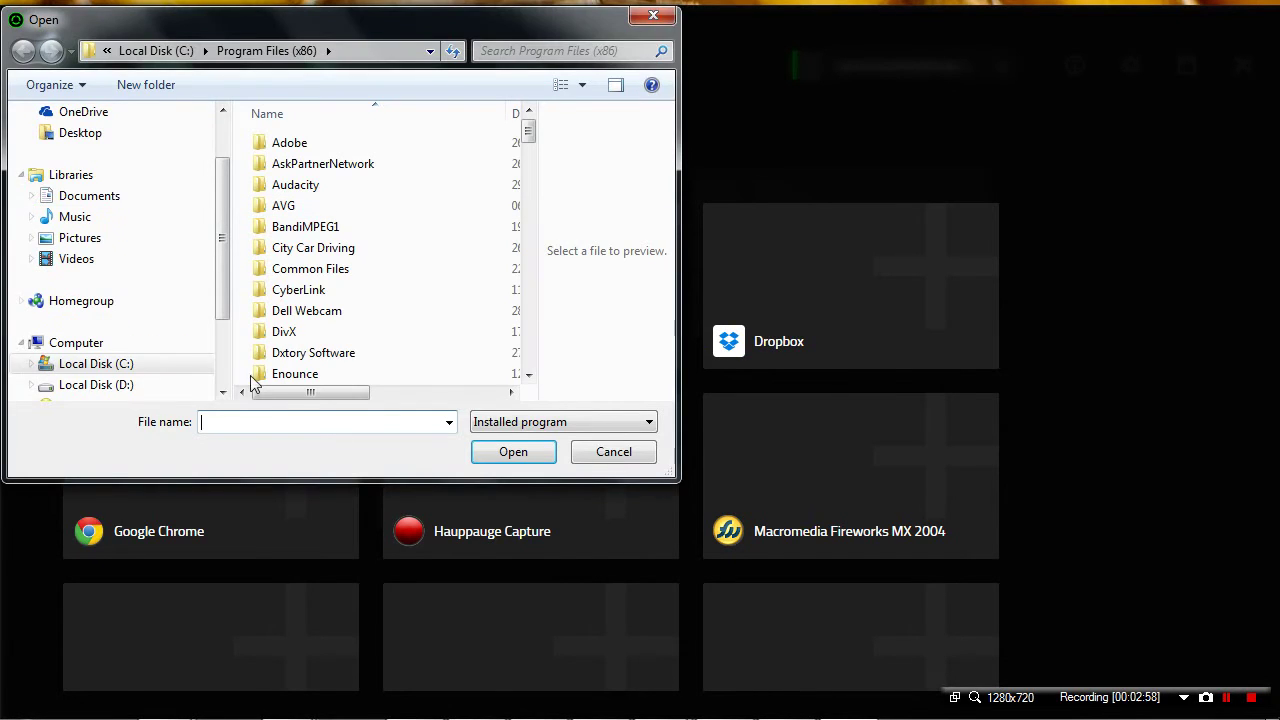
pyautogui.moveTo(222, 204); pyautogui.dragTo(211, 406)
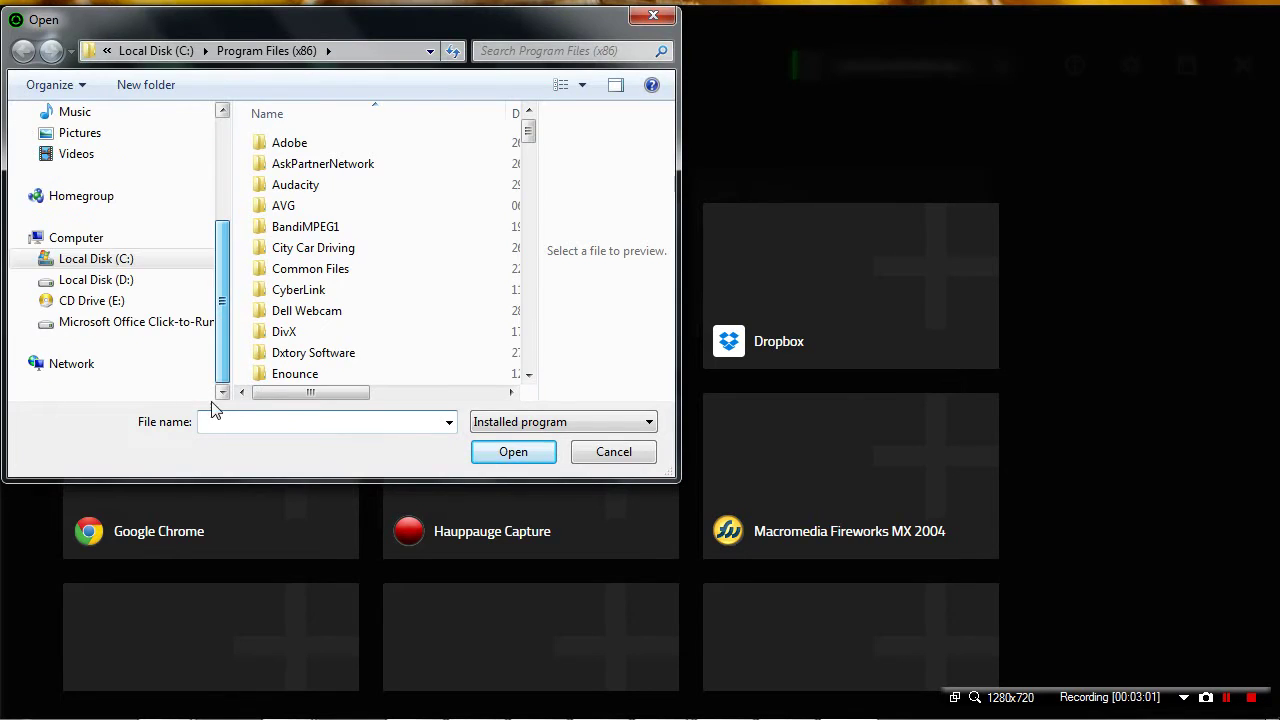
pyautogui.click(78, 238)
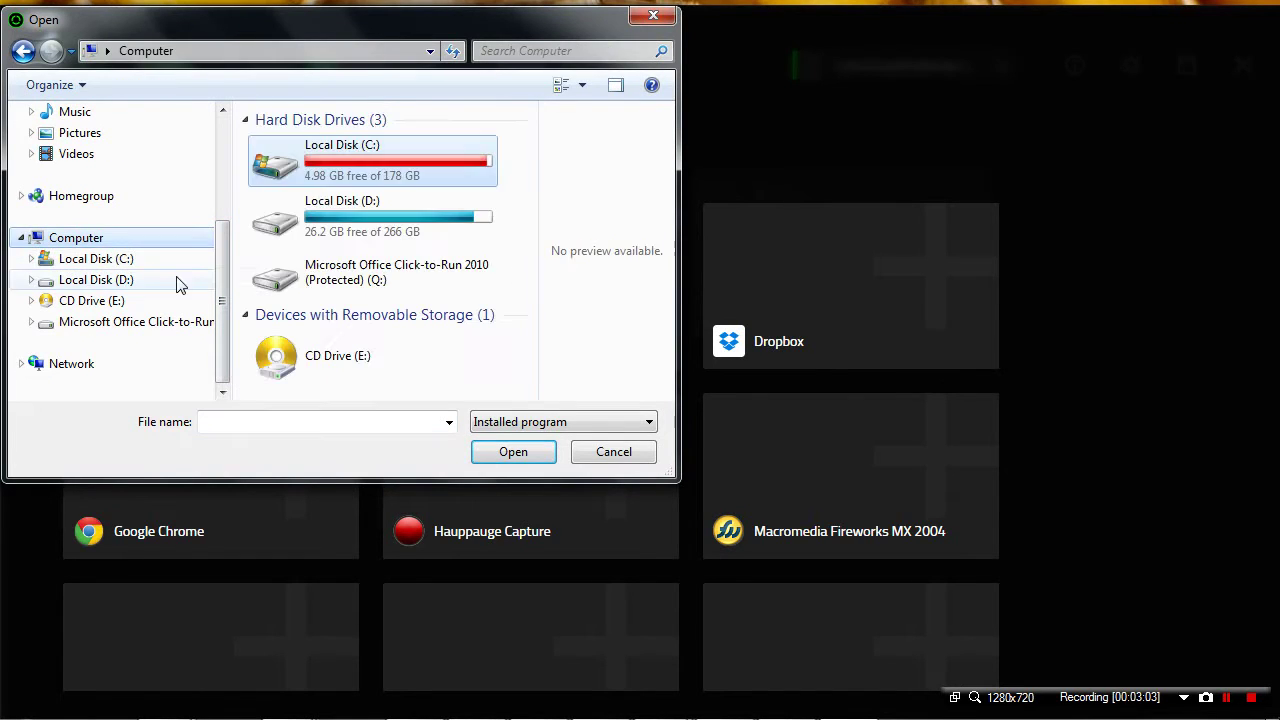
pyautogui.click(322, 174)
pyautogui.doubleClick(322, 174)
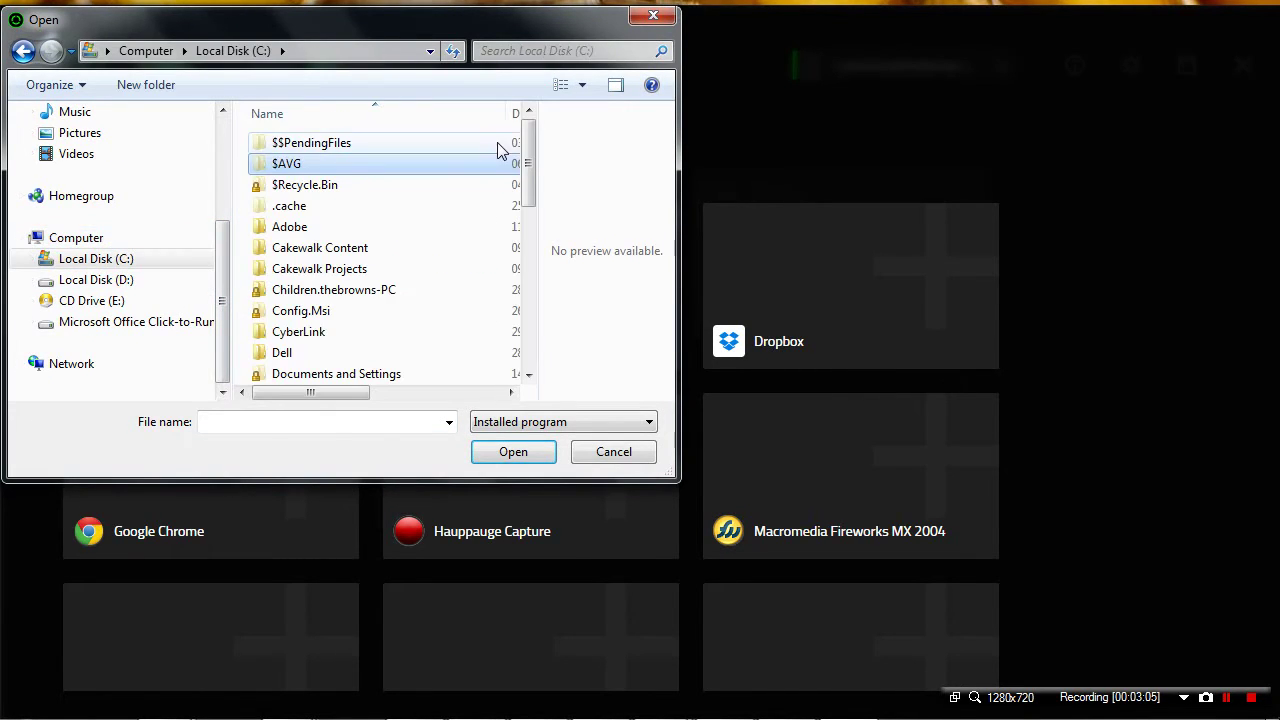
pyautogui.moveTo(530, 168); pyautogui.dragTo(520, 313)
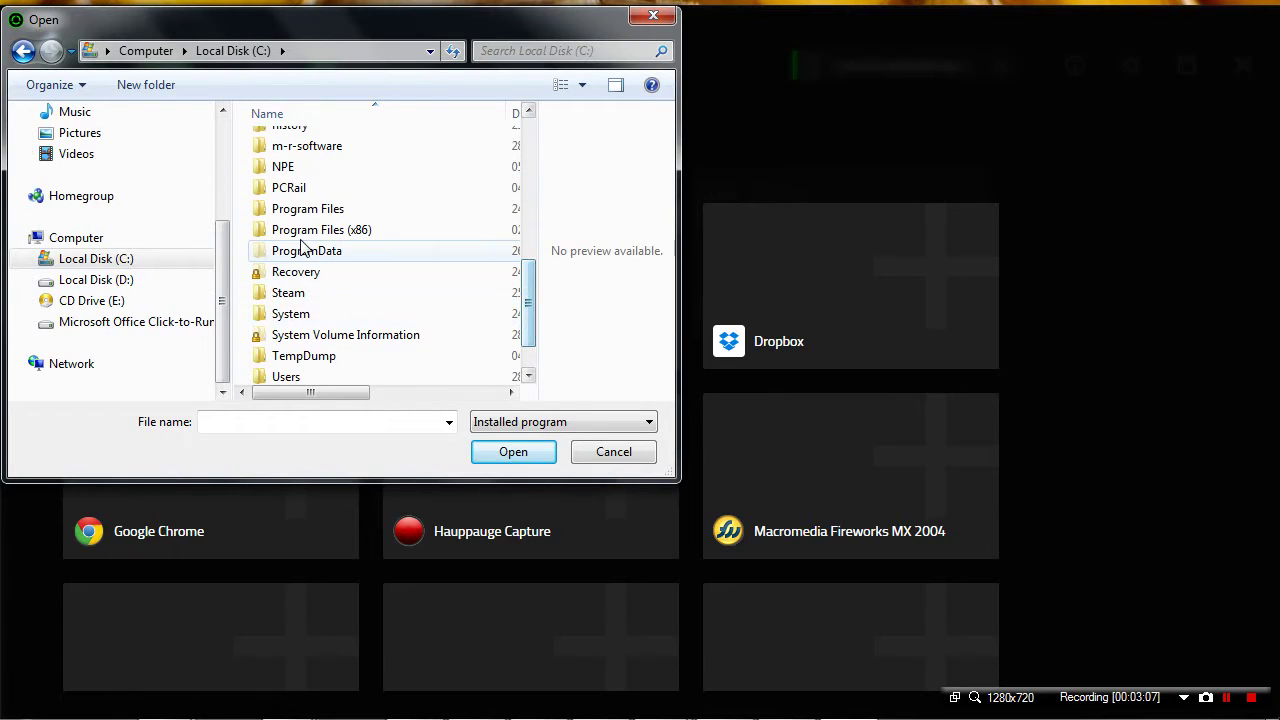
pyautogui.doubleClick(301, 238)
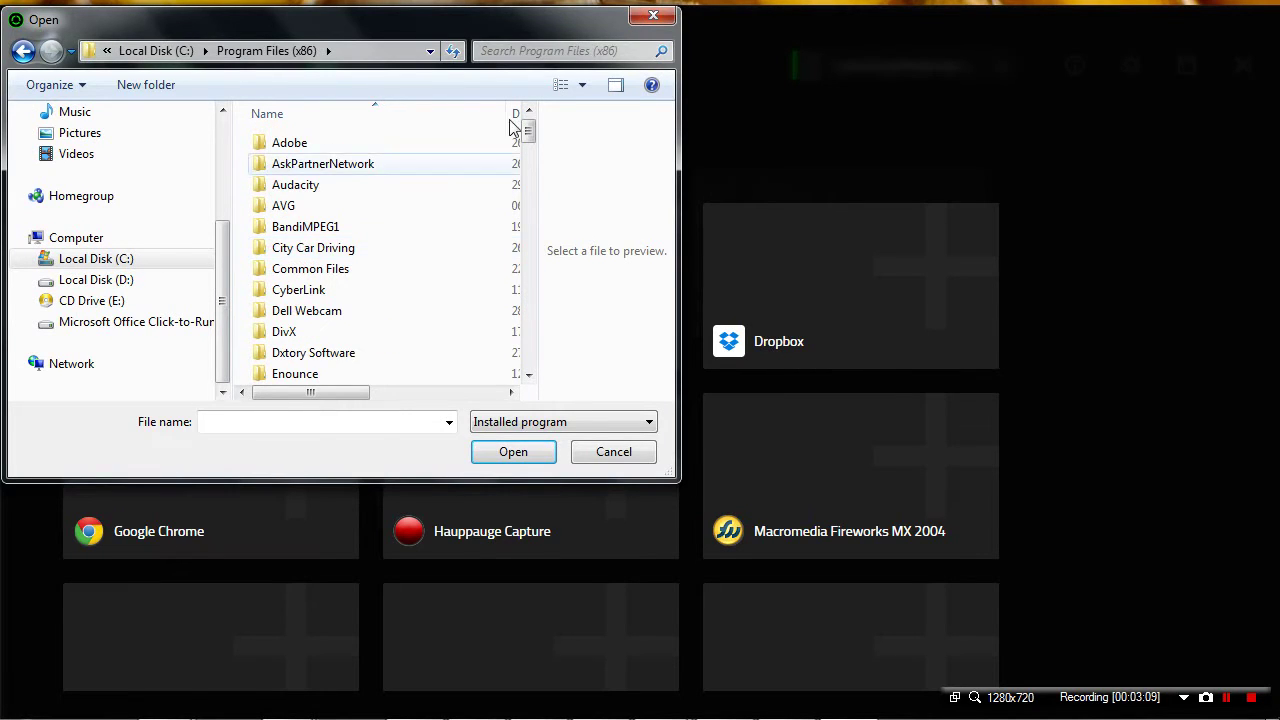
# - Look inside City Car Driving's bin folder, then return to Program Files (x86)
pyautogui.doubleClick(312, 249)
pyautogui.click(272, 144)
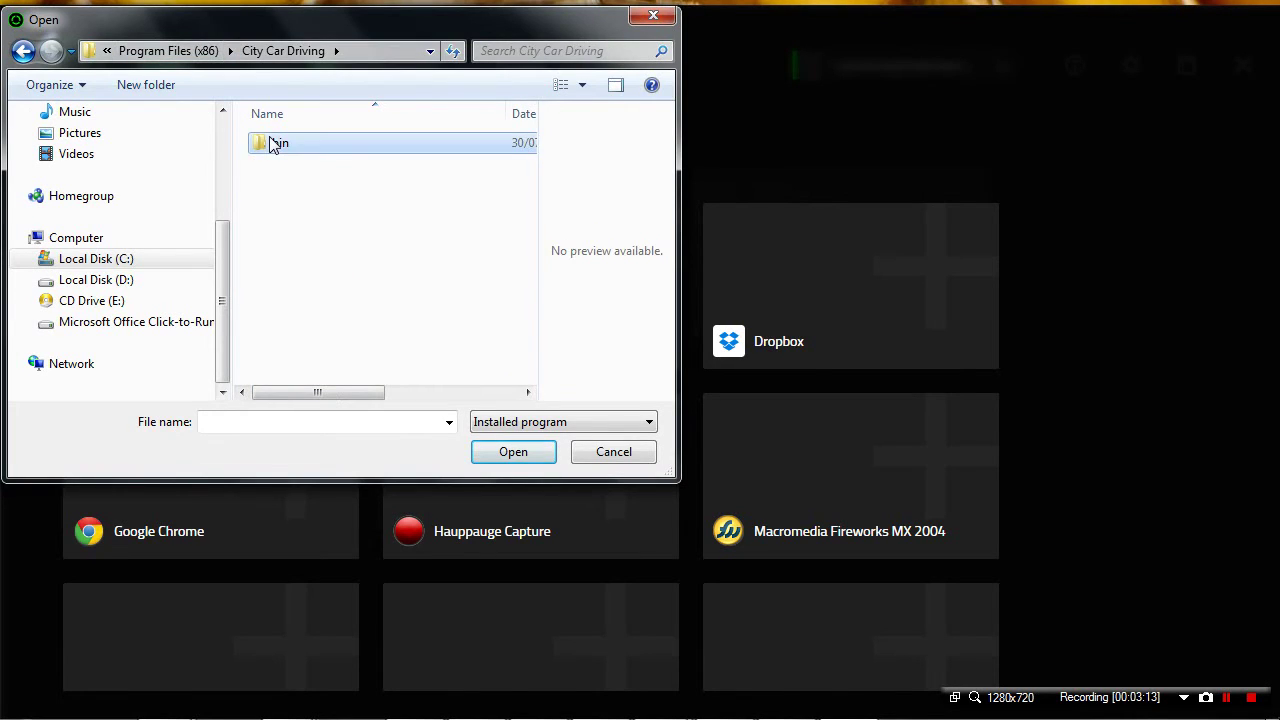
pyautogui.doubleClick(270, 141)
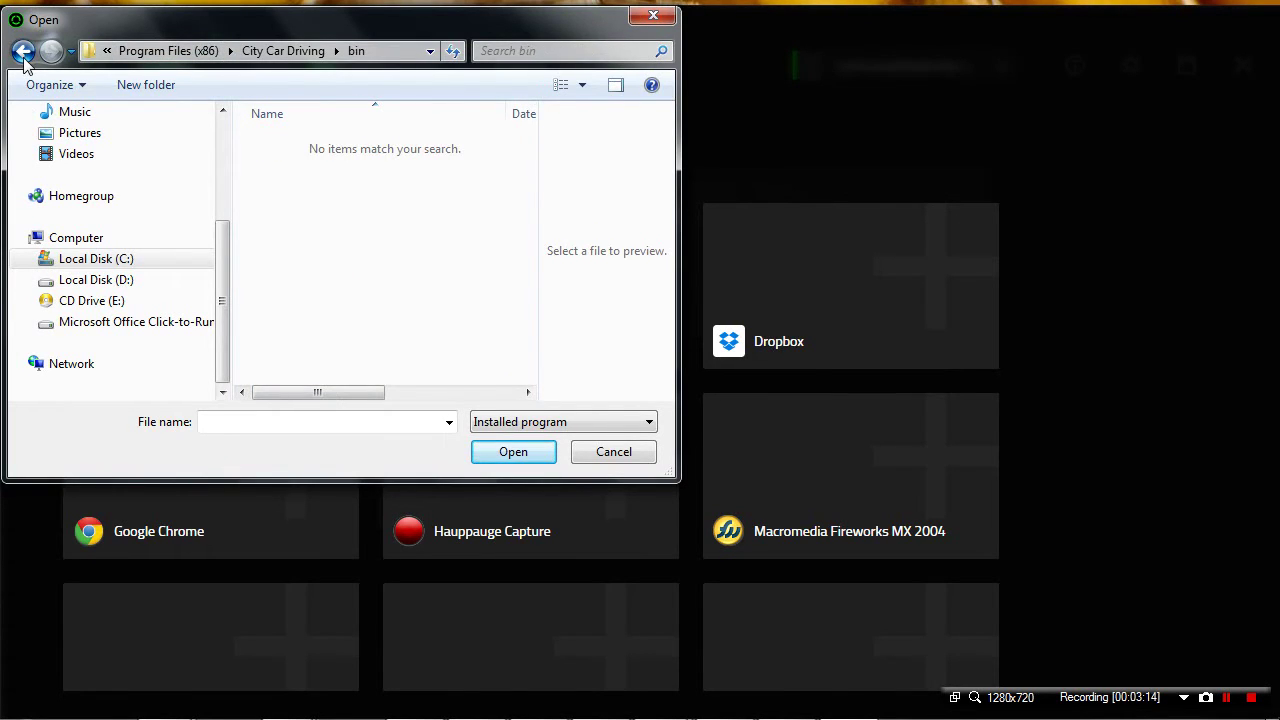
pyautogui.doubleClick(23, 52)
# - Open the Scratch folder and select the Scratch application
pyautogui.moveTo(526, 137); pyautogui.dragTo(530, 163)
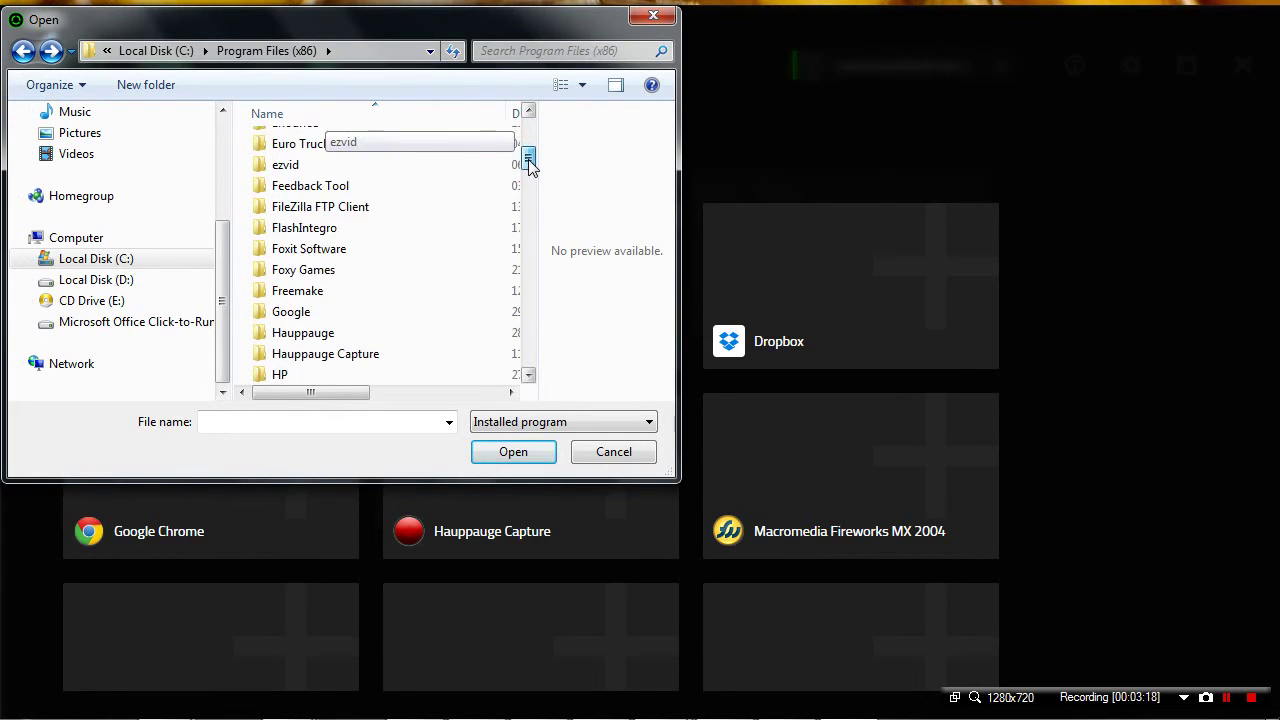
pyautogui.moveTo(530, 165); pyautogui.dragTo(531, 308)
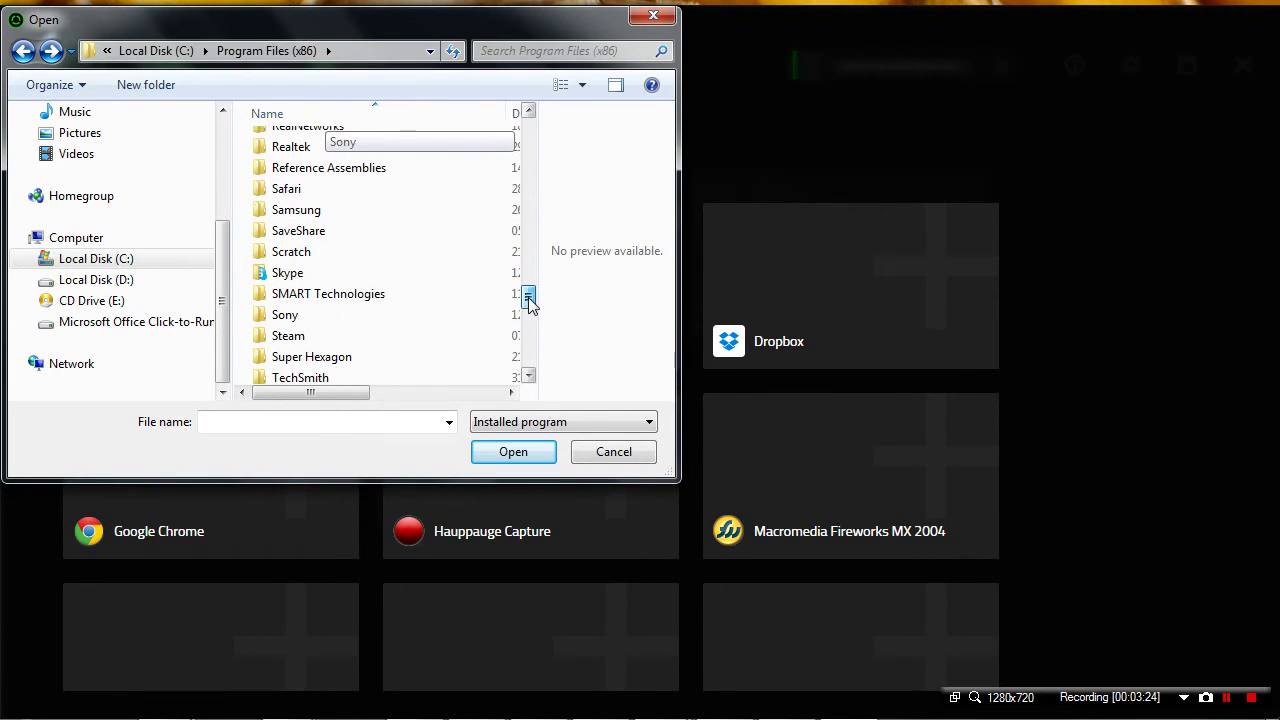
pyautogui.doubleClick(343, 253)
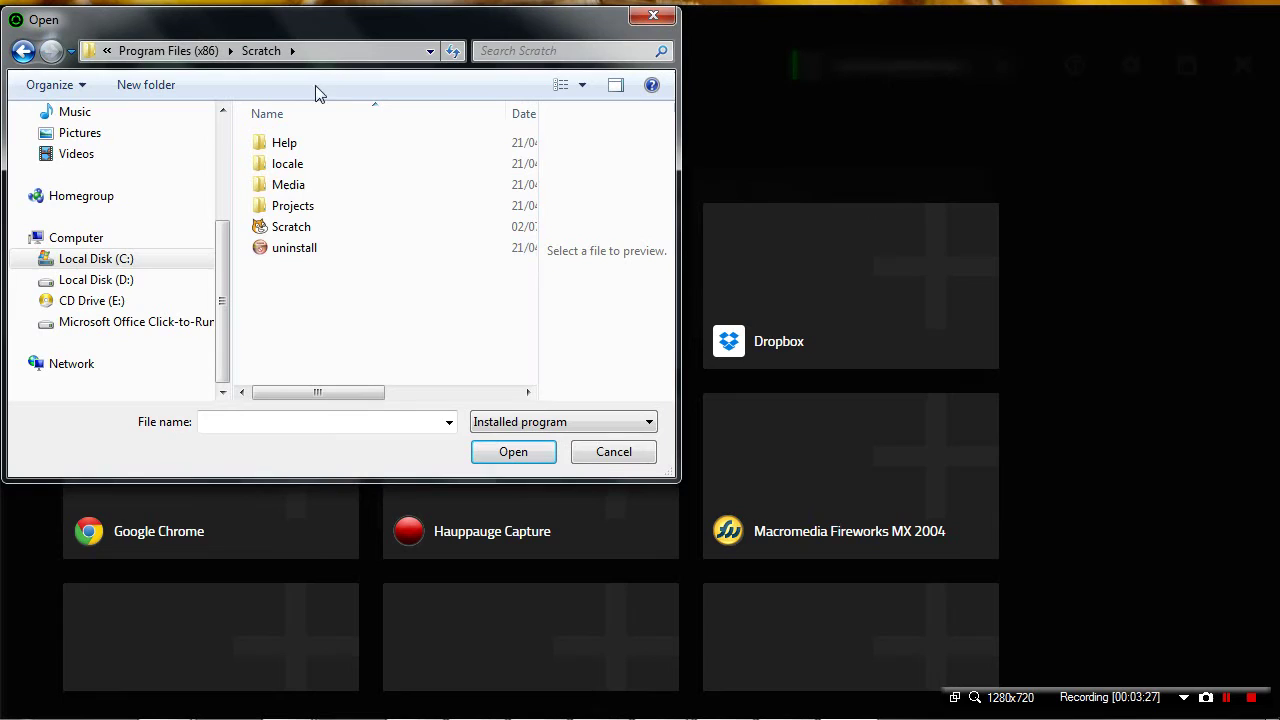
pyautogui.moveTo(318, 392); pyautogui.dragTo(258, 400)
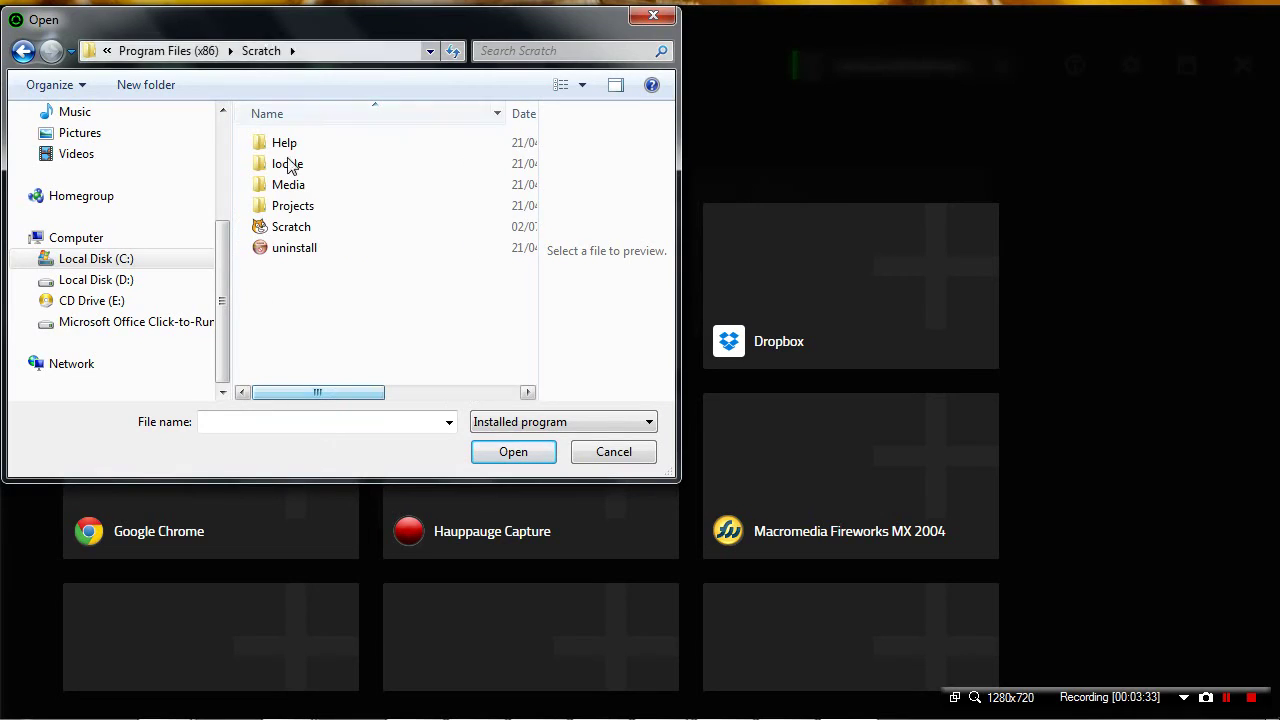
pyautogui.click(300, 228)
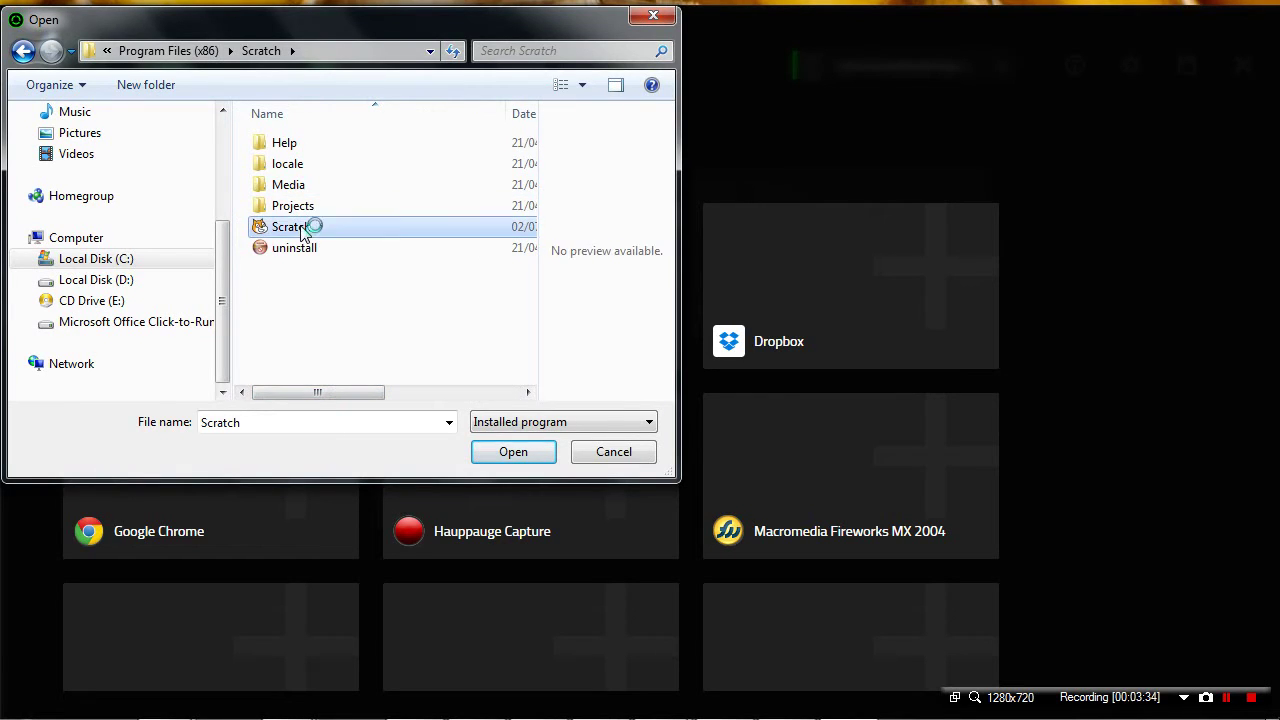
# - Confirm Scratch, then peek into Super Hexagon and return to Program Files (x86)
pyautogui.click(510, 452)
pyautogui.press('BackSpace')
pyautogui.moveTo(526, 285); pyautogui.dragTo(530, 316)
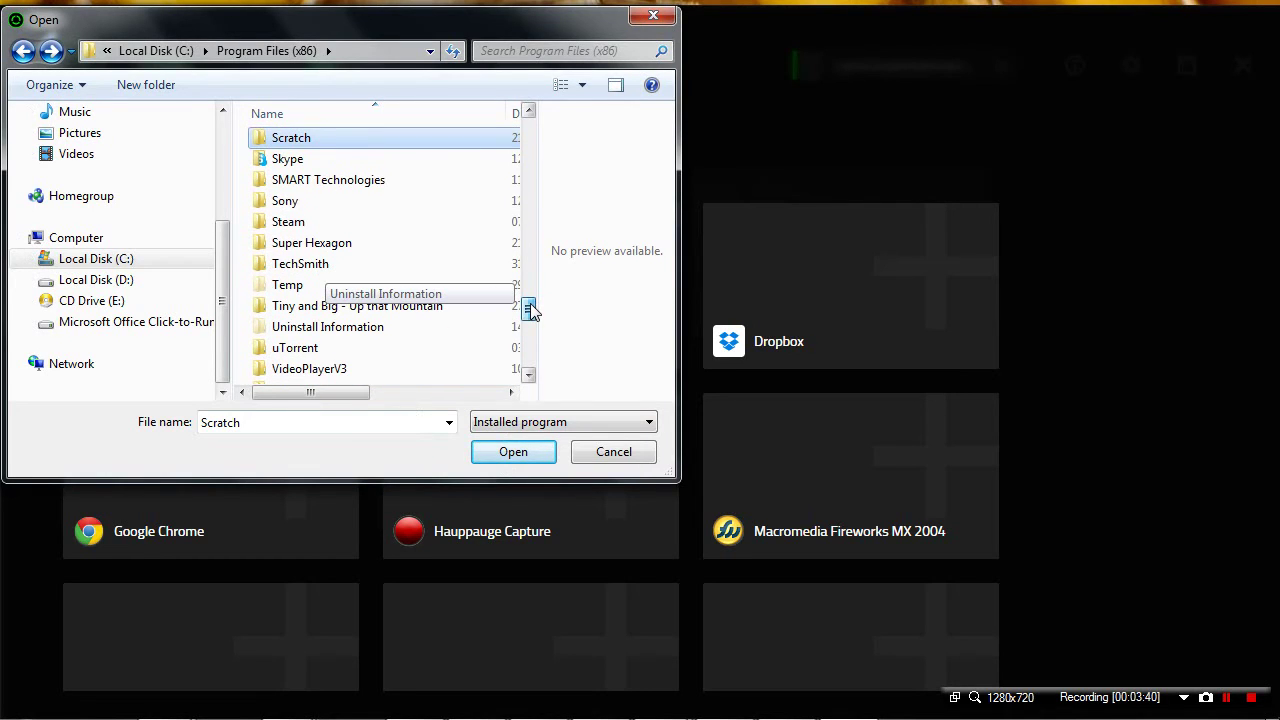
pyautogui.click(316, 250)
pyautogui.doubleClick(316, 250)
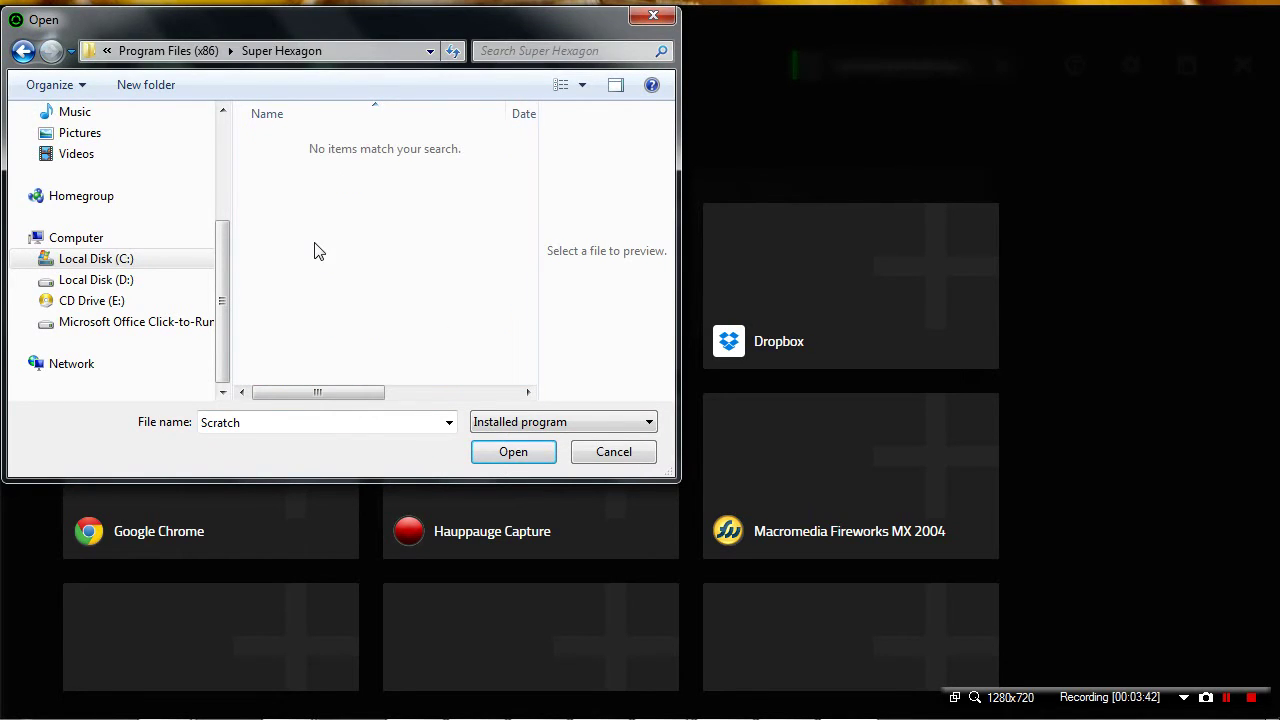
pyautogui.click(36, 53)
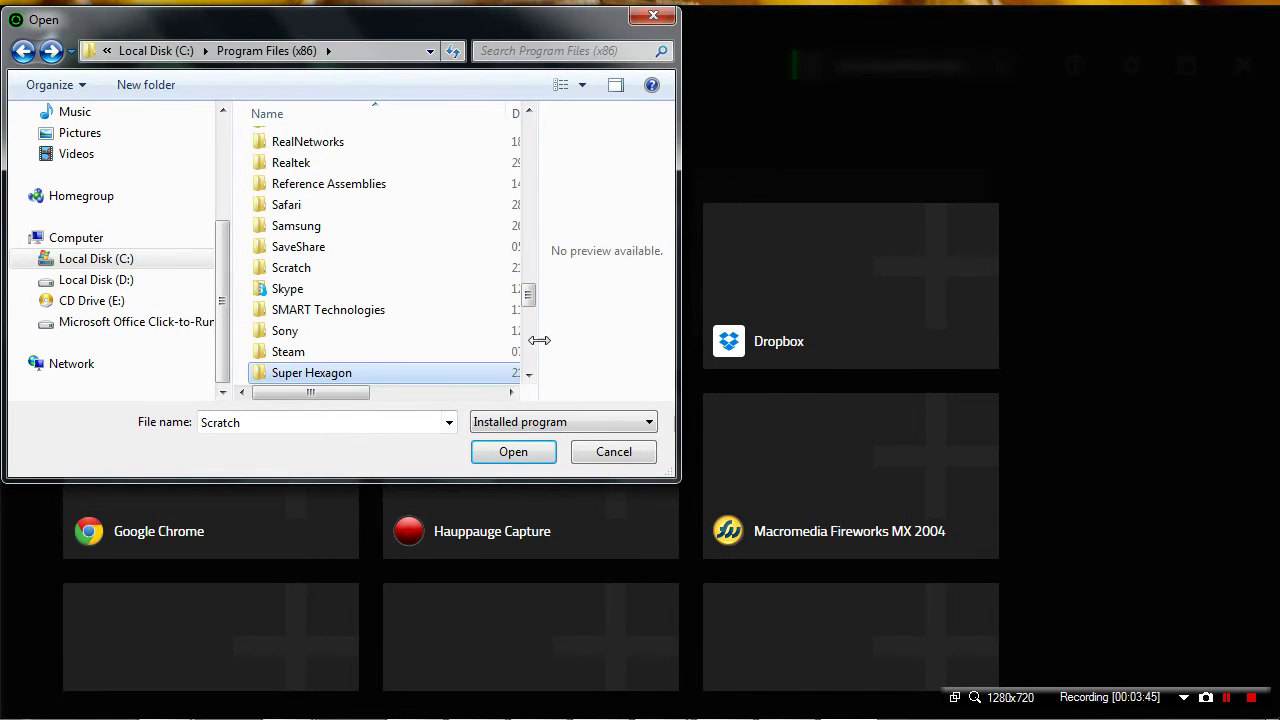
pyautogui.moveTo(529, 300)
pyautogui.mouseDown()
pyautogui.moveTo(534, 372)
pyautogui.moveTo(514, 320)
pyautogui.mouseUp()
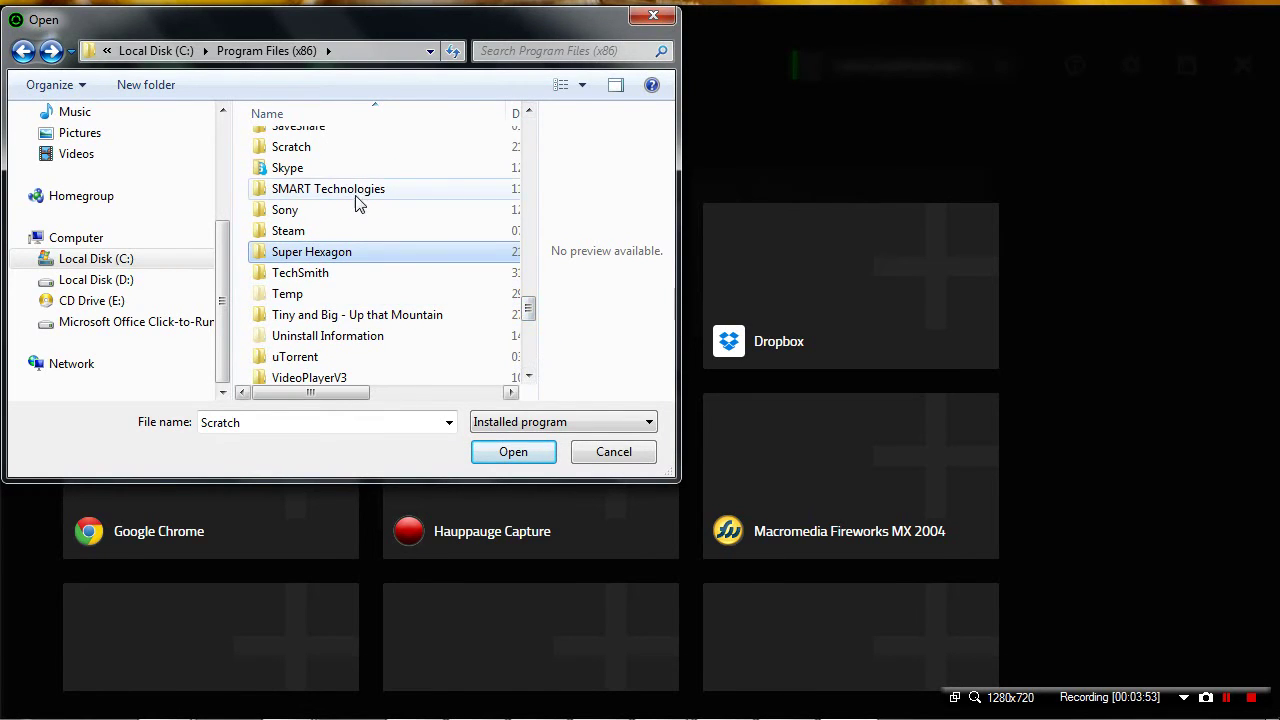
# - Browse into Steam\SteamApps\common\Team Fortress 2 and select the hl2 application
pyautogui.doubleClick(352, 231)
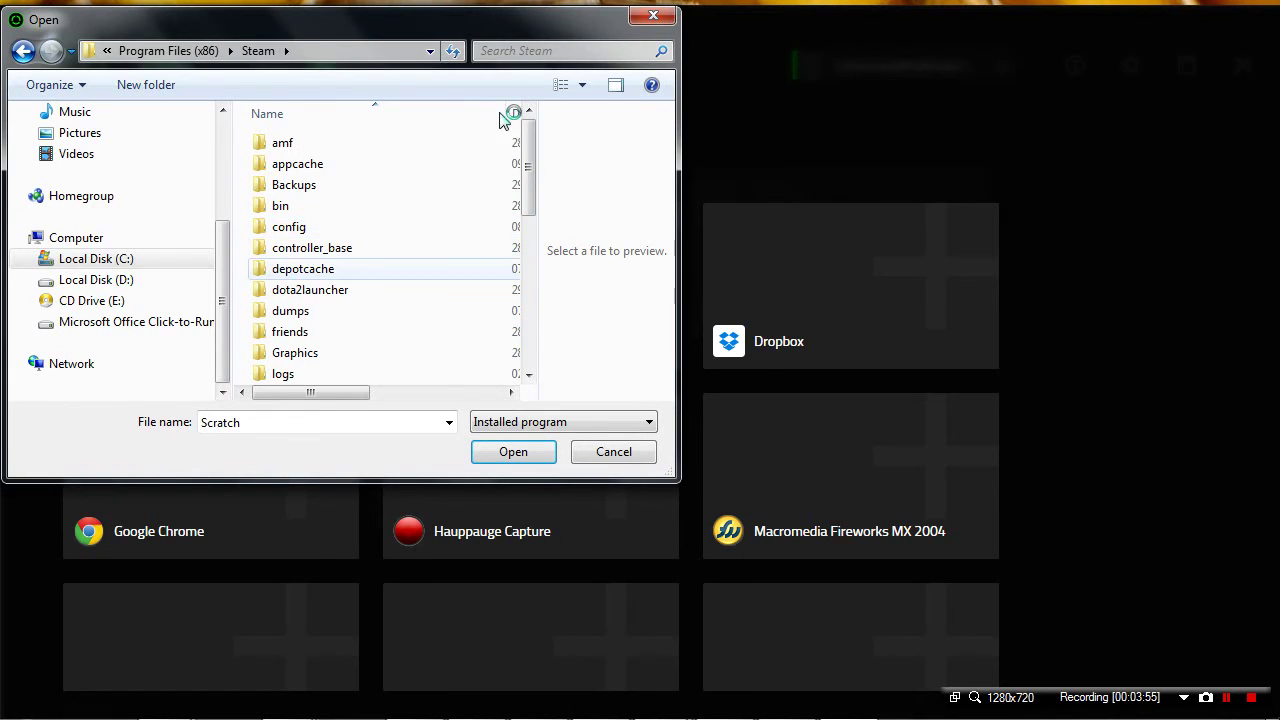
pyautogui.moveTo(535, 166); pyautogui.dragTo(508, 305)
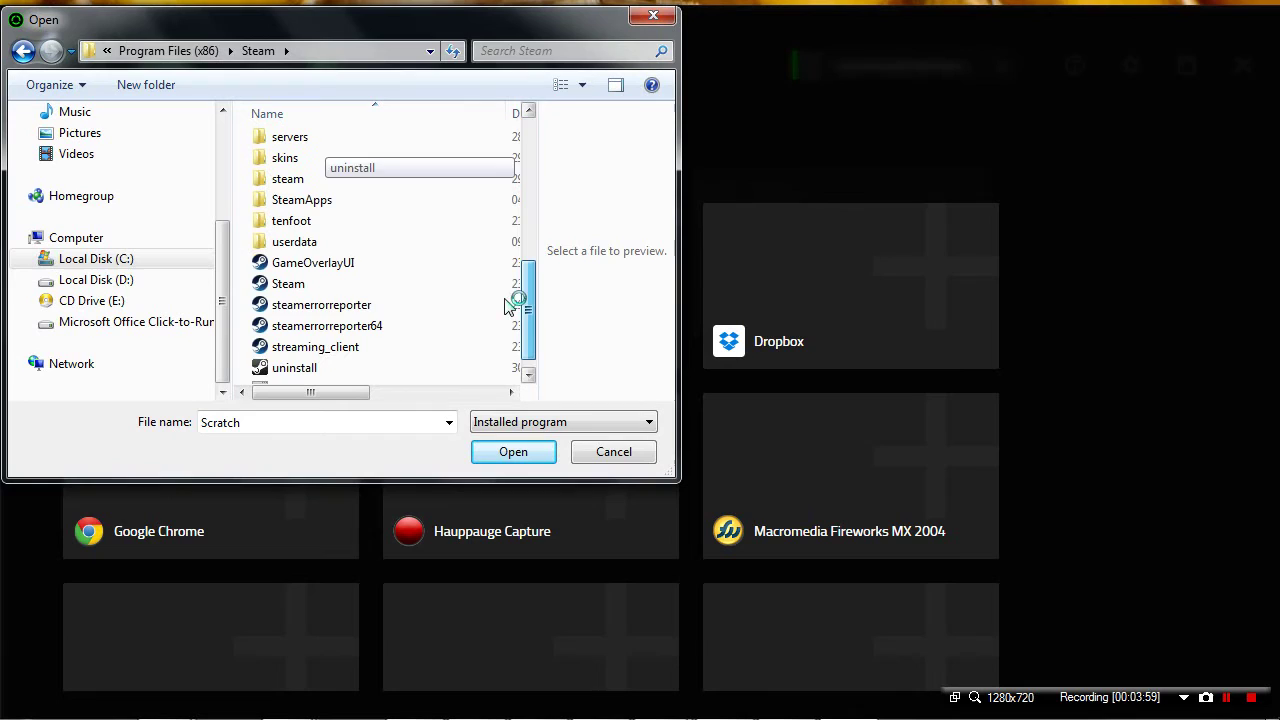
pyautogui.doubleClick(290, 199)
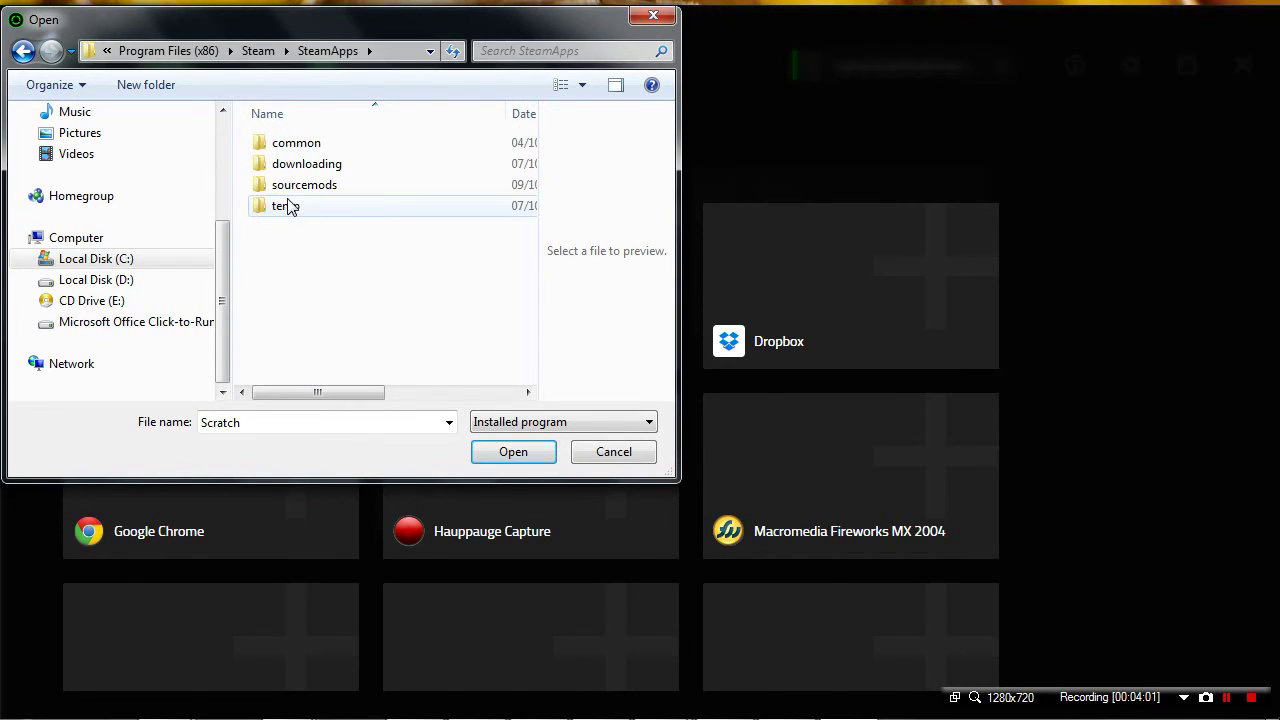
pyautogui.click(285, 145)
pyautogui.doubleClick(280, 145)
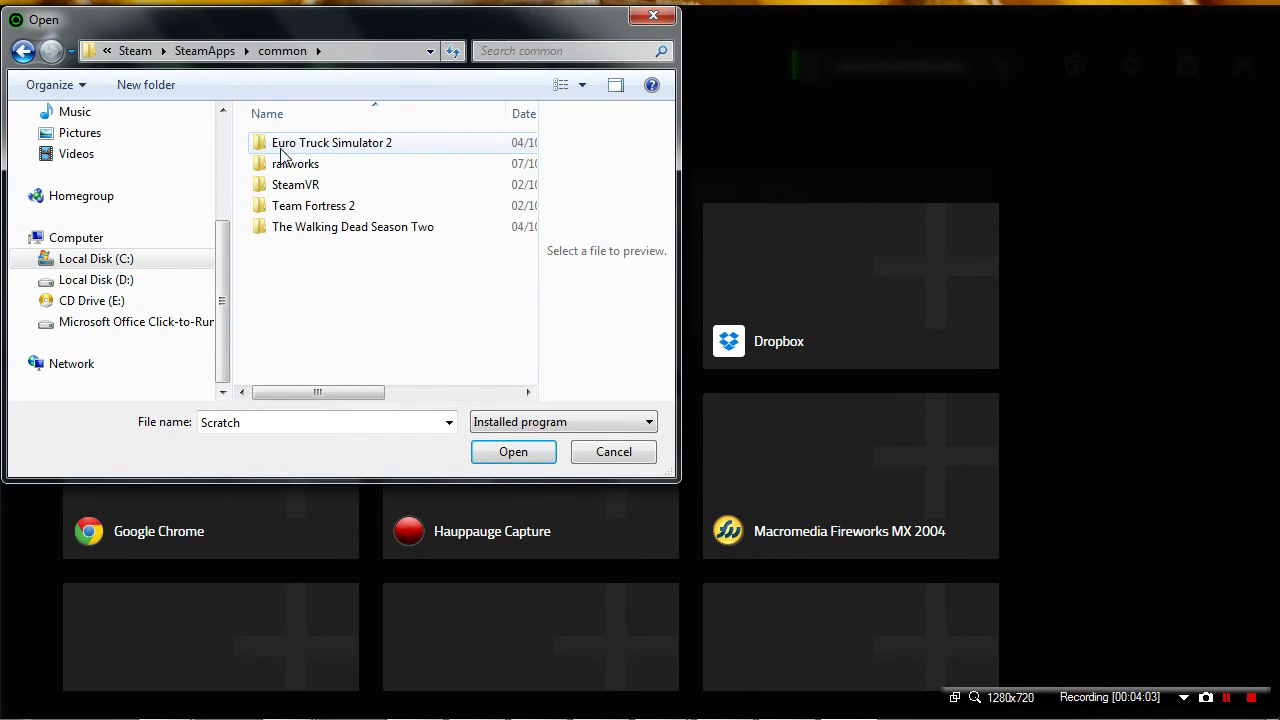
pyautogui.click(291, 212)
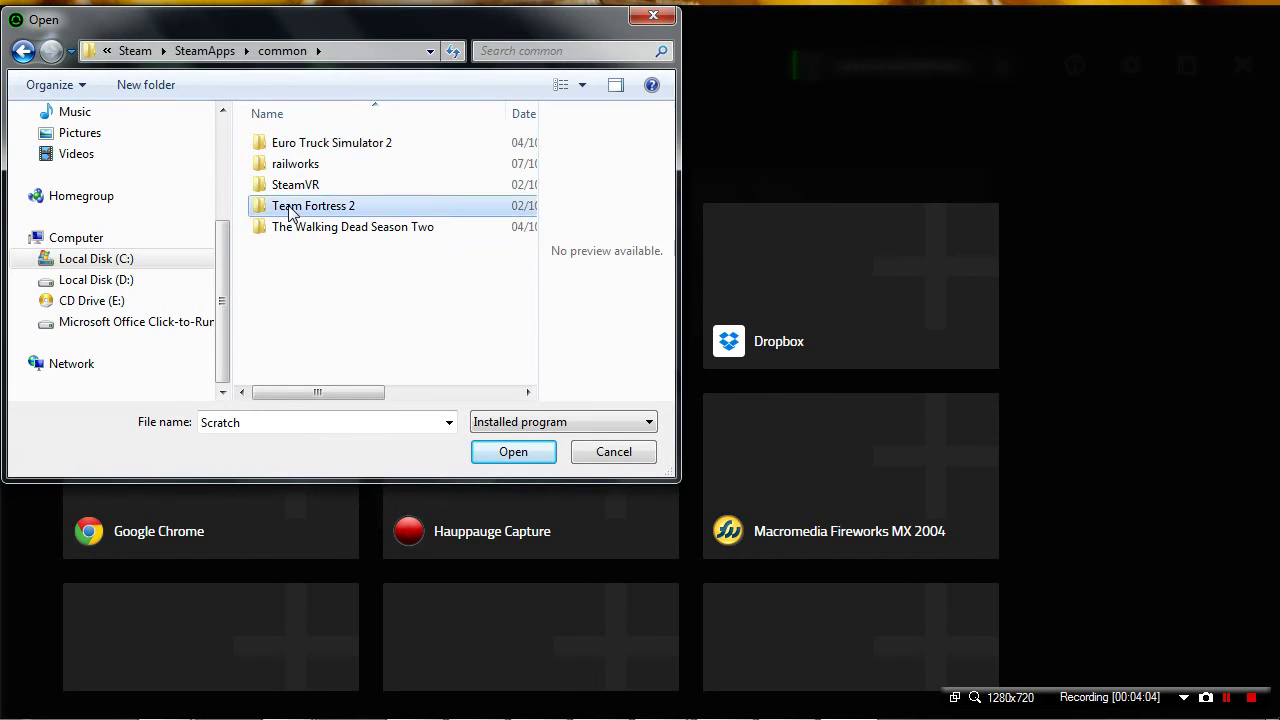
pyautogui.doubleClick(291, 212)
pyautogui.moveTo(316, 393)
pyautogui.mouseDown()
pyautogui.moveTo(460, 392)
pyautogui.moveTo(316, 393)
pyautogui.mouseUp()
pyautogui.click(282, 227)
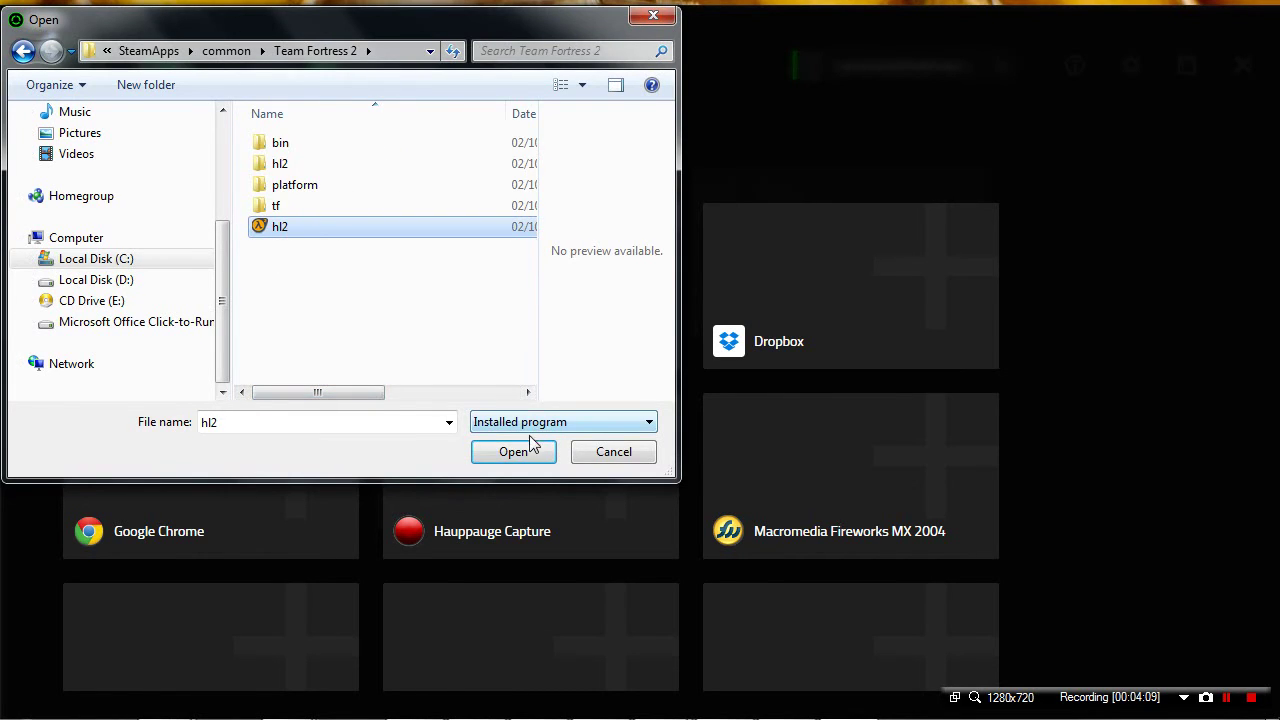
# - Open hl2 as a new game and go back to the Games library showing Team Fortress 2
pyautogui.click(513, 451)
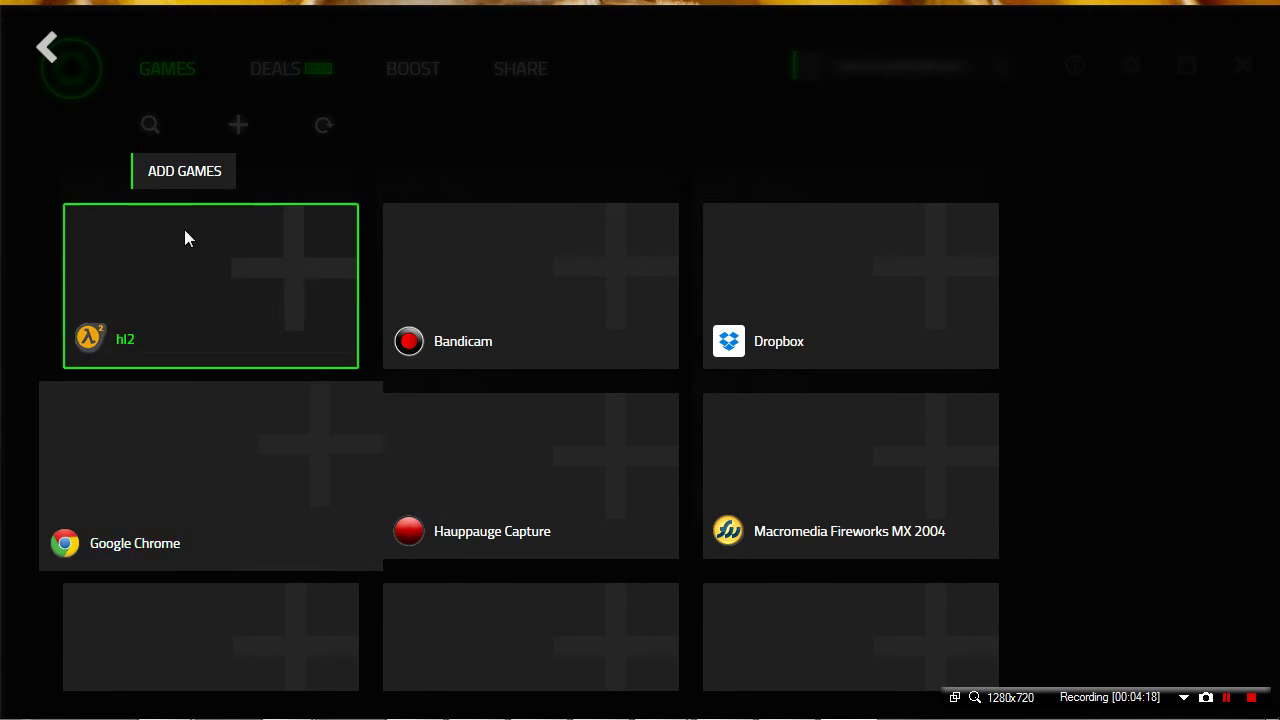
pyautogui.click(47, 46)
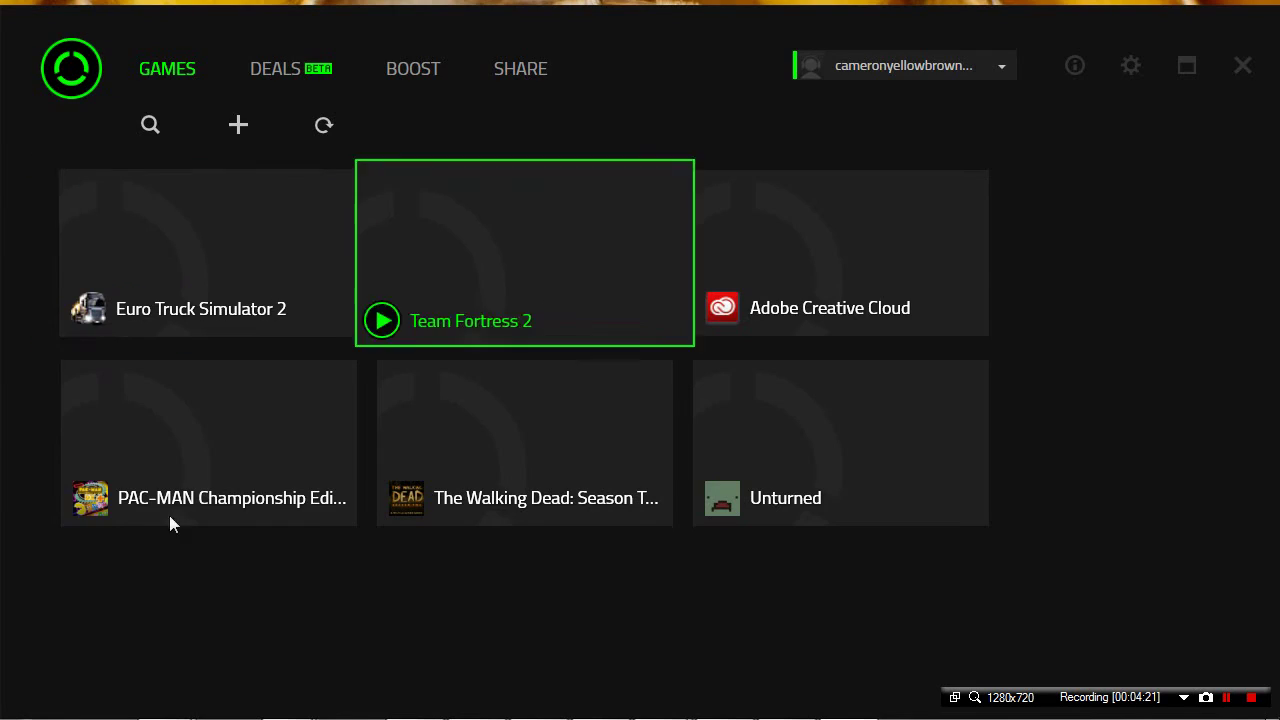